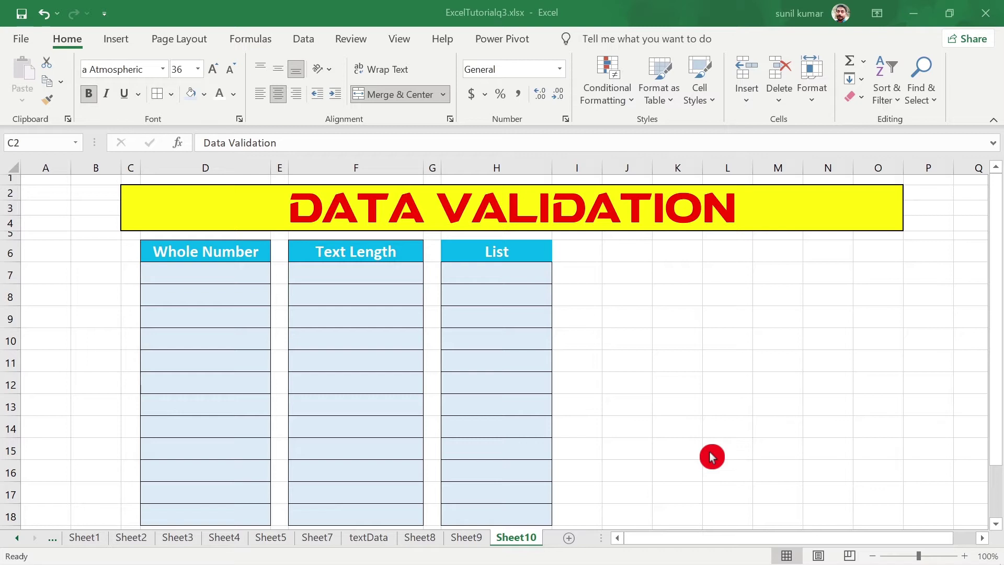
- On the Data tab, expand the Data Validation menu to show Circle Invalid Data and Clear Validation Circles
{"action": "left_click", "coordinate": [683, 133]}
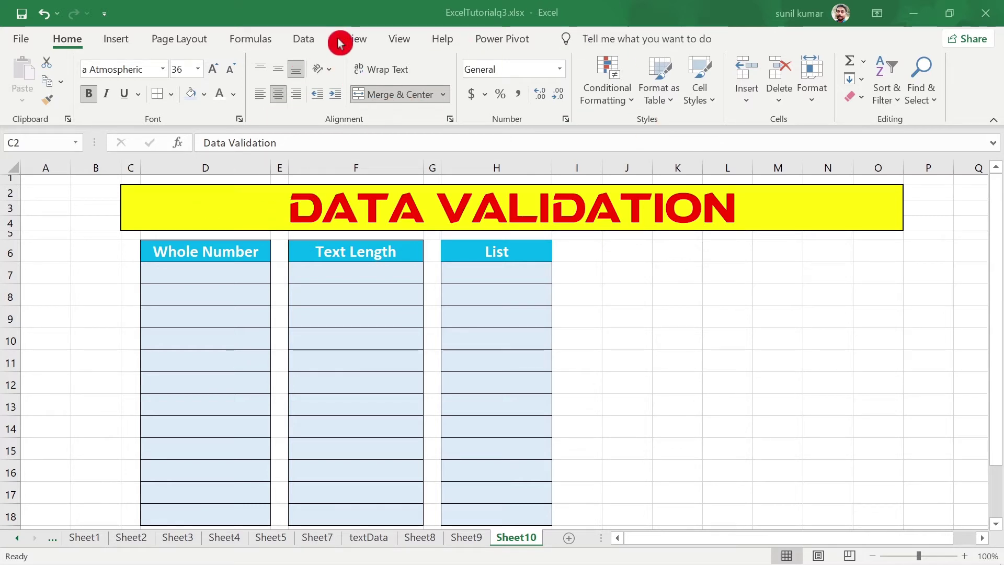
{"action": "left_click", "coordinate": [311, 46]}
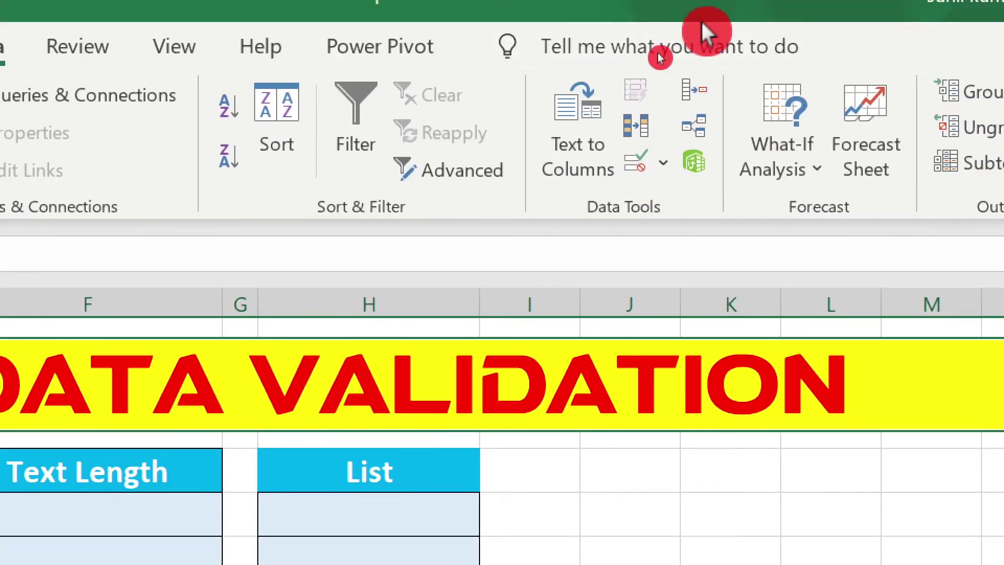
{"action": "left_click", "coordinate": [662, 165]}
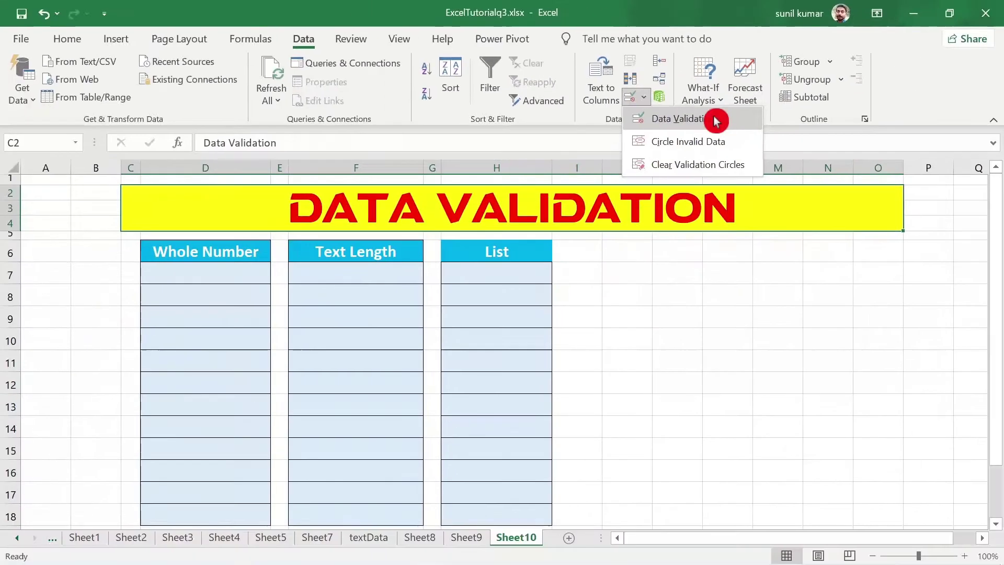
- Open the Data Validation dialog, move it to the lower right off the table, and view its message settings
{"action": "left_click", "coordinate": [716, 121]}
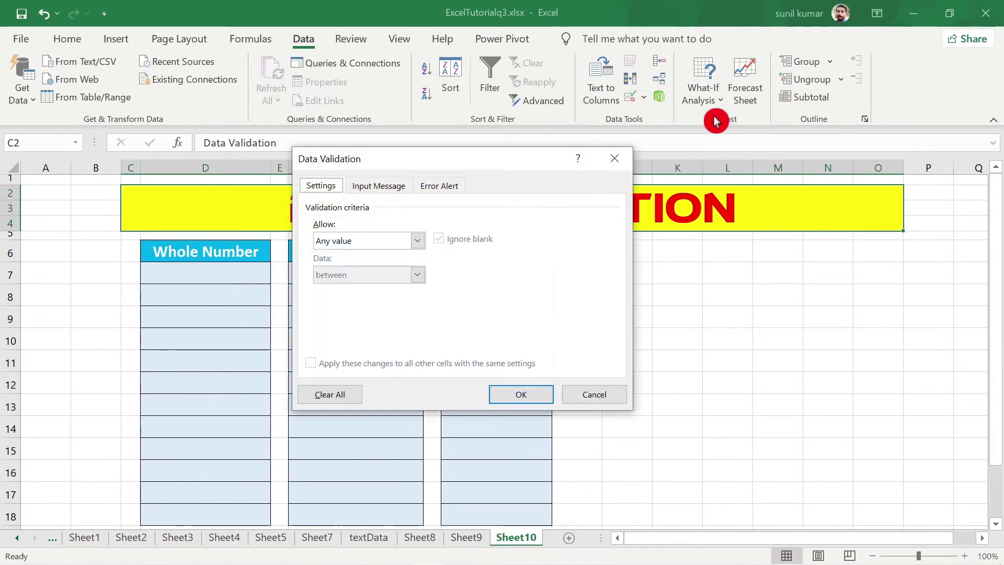
{"action": "left_click_drag", "start_coordinate": [458, 155], "coordinate": [725, 242]}
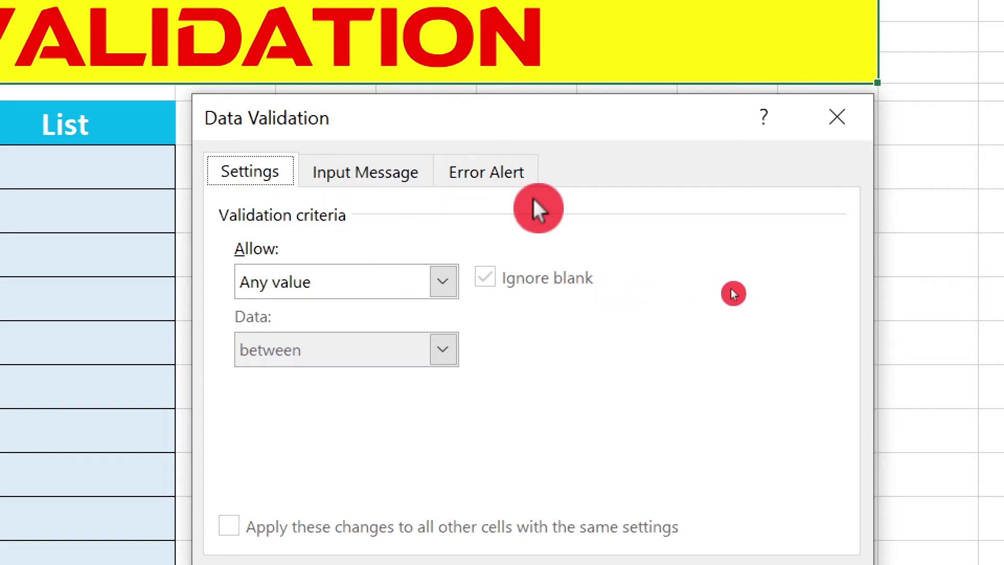
{"action": "left_click", "coordinate": [372, 181]}
{"action": "left_click", "coordinate": [508, 174]}
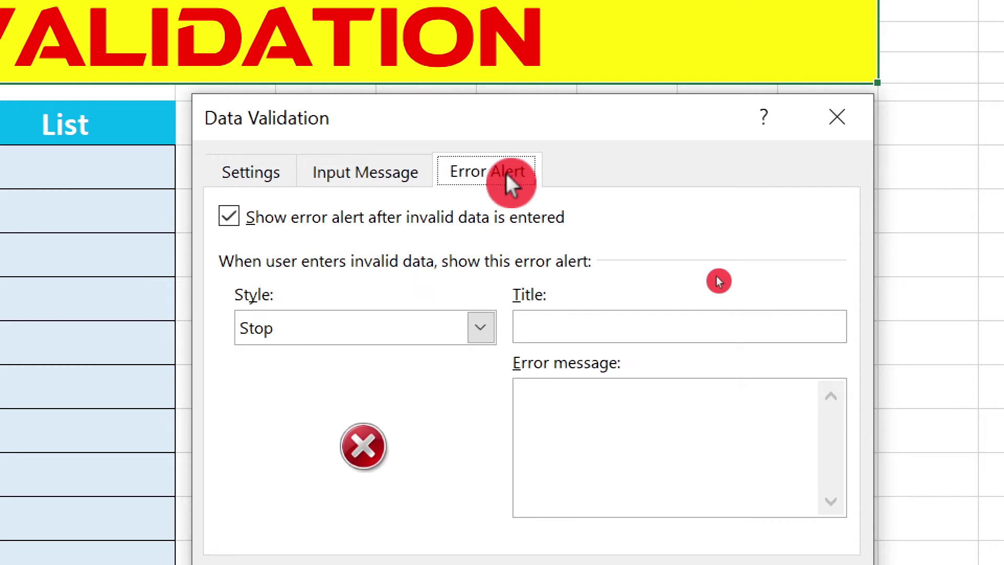
{"action": "left_click", "coordinate": [242, 172]}
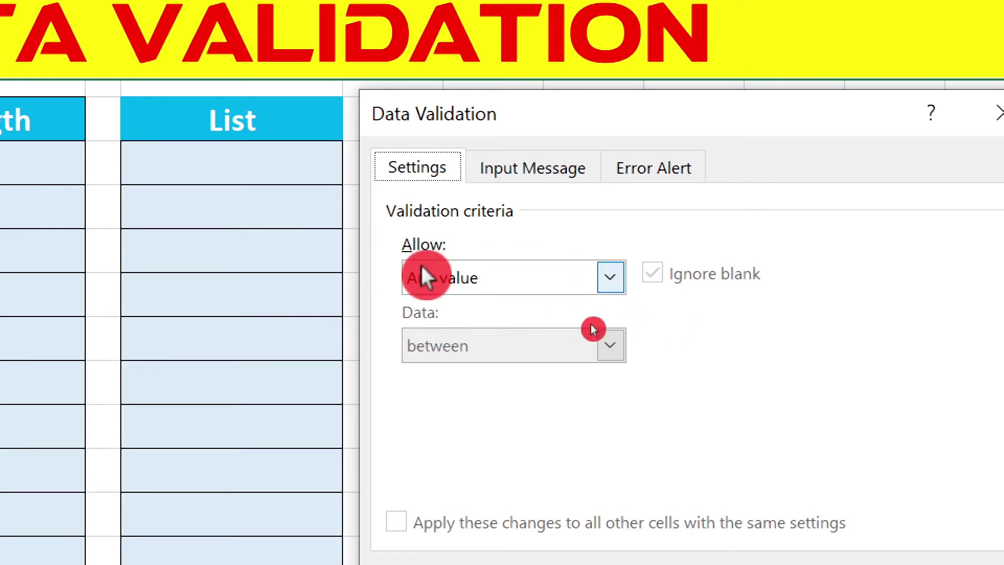
- Expand the Allow list to see the options from Any value to Custom
{"action": "left_click", "coordinate": [616, 286]}
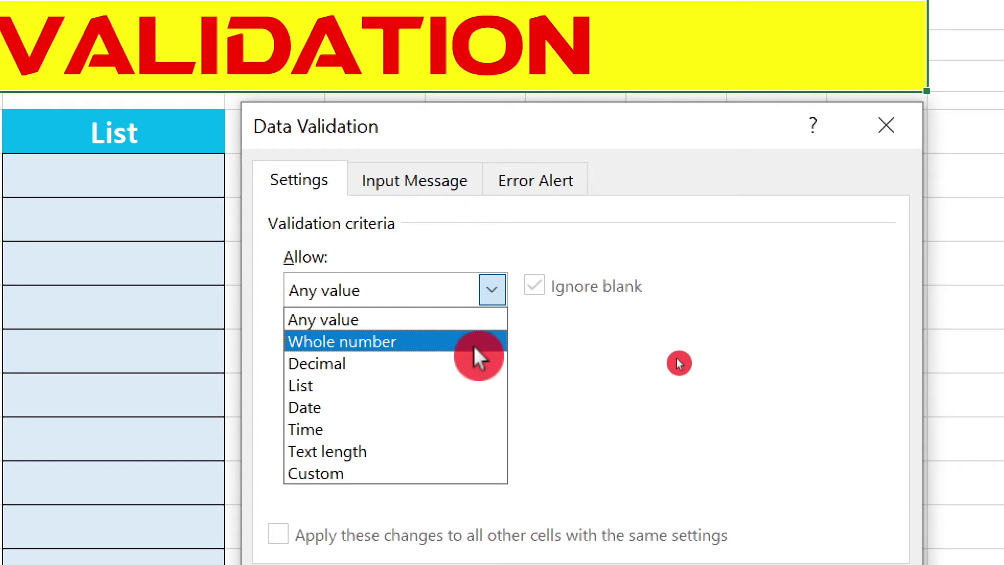
- Try Whole number with the between comparison, then cancel the dialog without applying any rule
{"action": "left_click", "coordinate": [411, 345]}
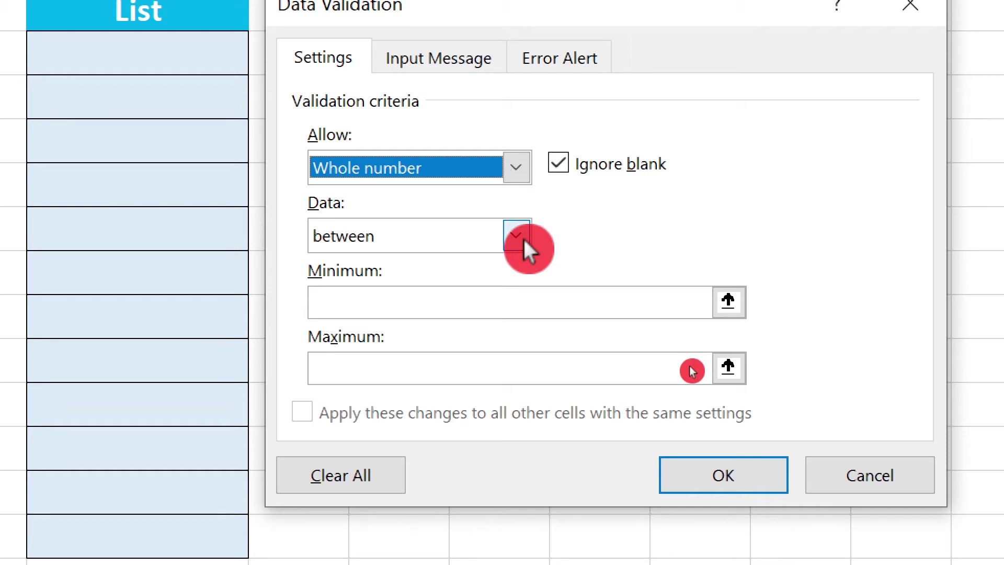
{"action": "left_click", "coordinate": [523, 238]}
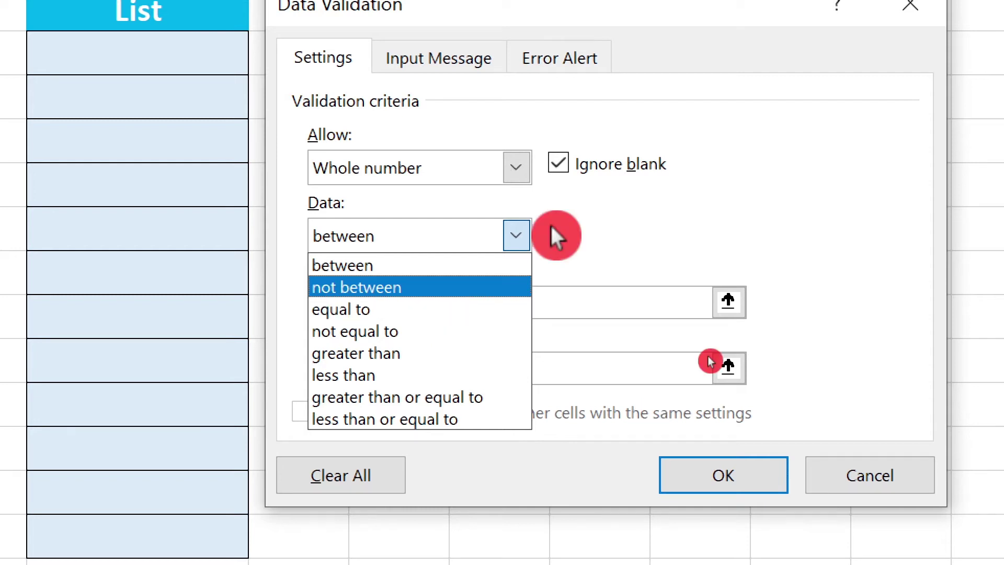
{"action": "left_click", "coordinate": [650, 233]}
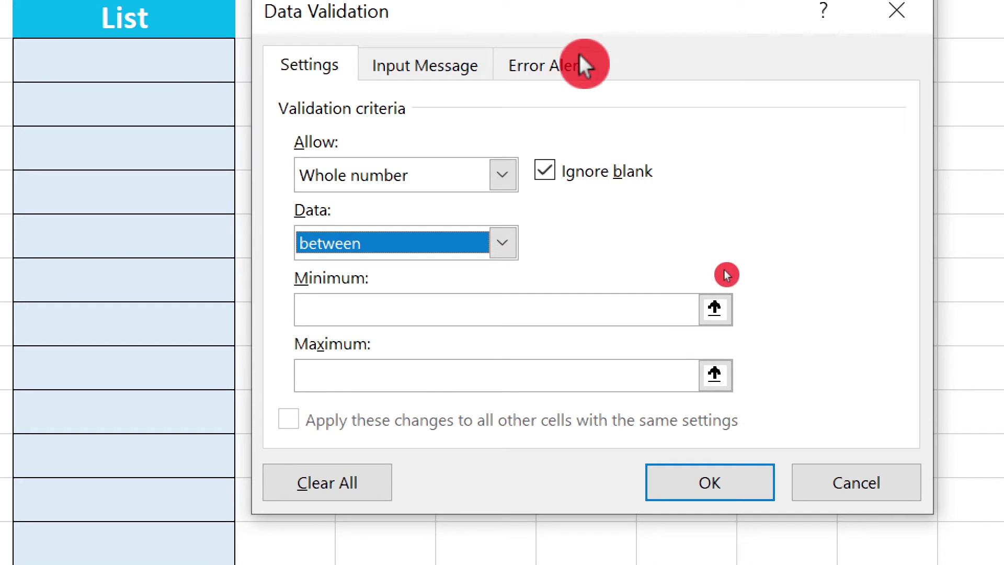
{"action": "left_click", "coordinate": [580, 57]}
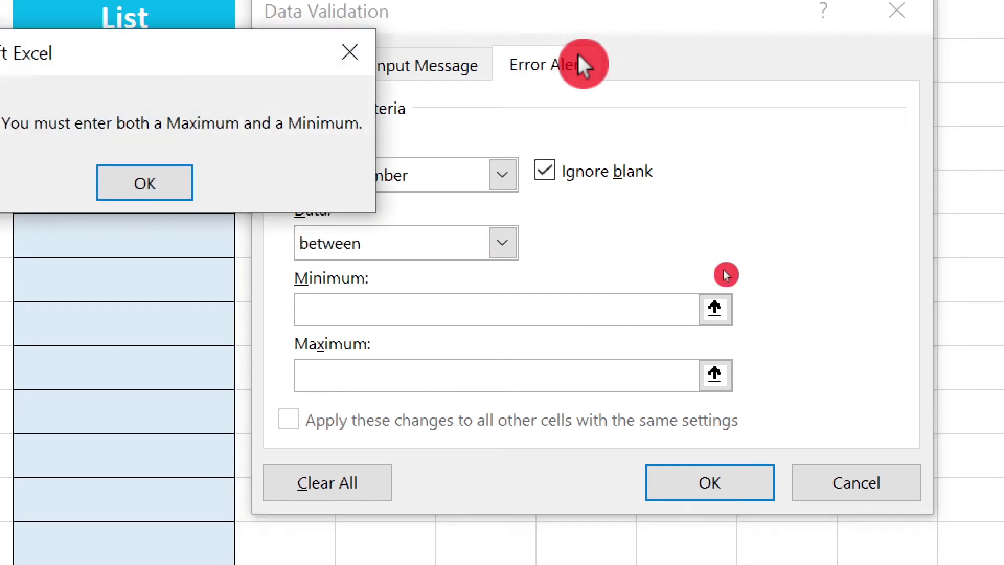
{"action": "key", "text": "Return"}
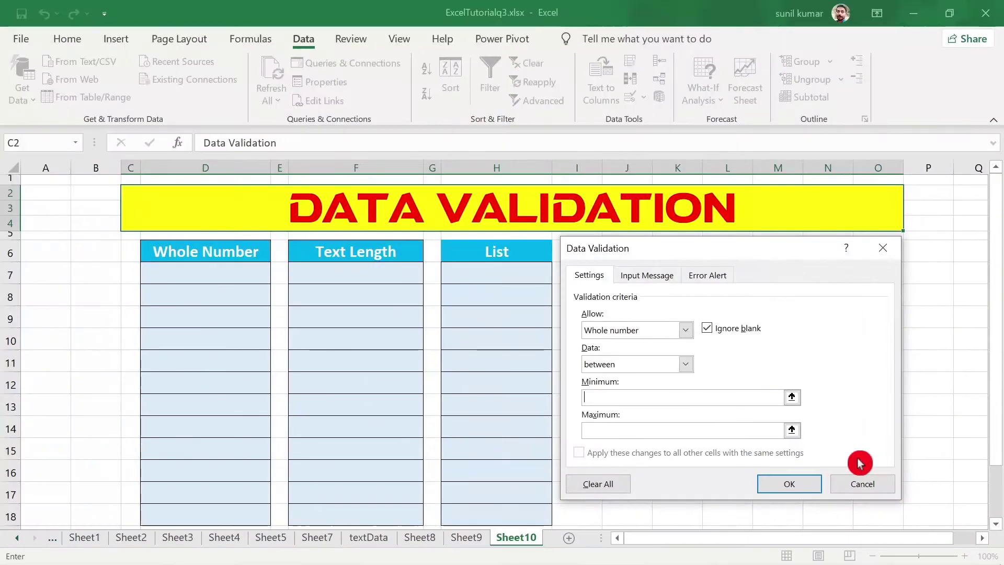
{"action": "left_click", "coordinate": [869, 476]}
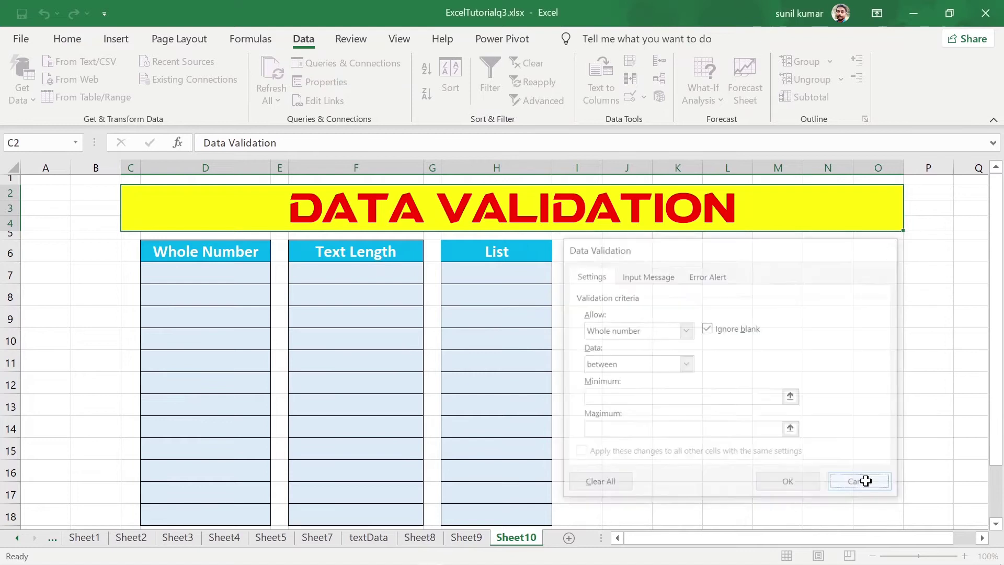
- Select Whole Number cells D7:D18 and open the Data Validation dialog
{"action": "left_click", "coordinate": [318, 339]}
{"action": "left_click_drag", "start_coordinate": [239, 269], "coordinate": [230, 517]}
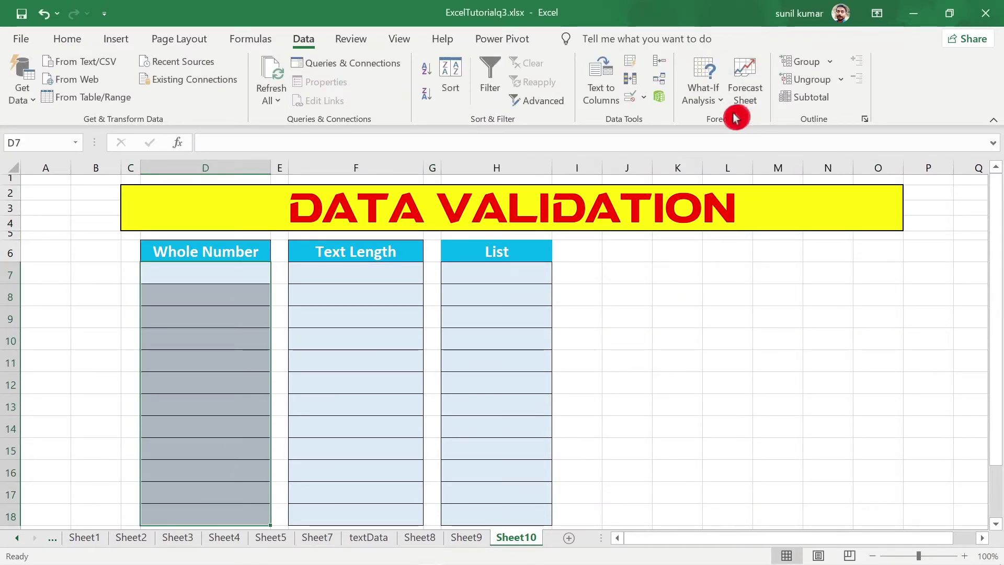
{"action": "left_click", "coordinate": [644, 98]}
{"action": "left_click", "coordinate": [679, 119]}
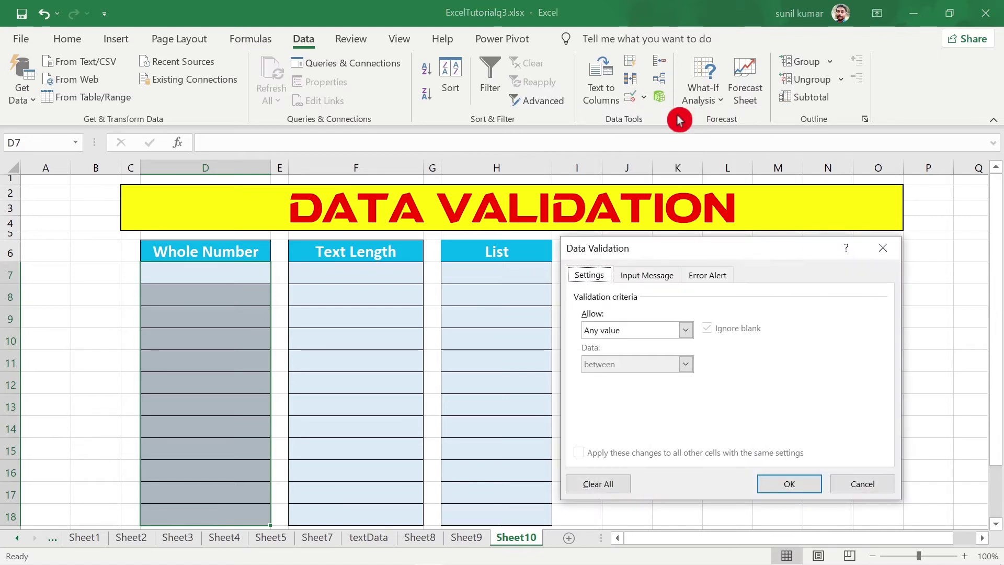
- Allow whole numbers between a minimum of 10 and a maximum of 50
{"action": "left_click", "coordinate": [687, 331]}
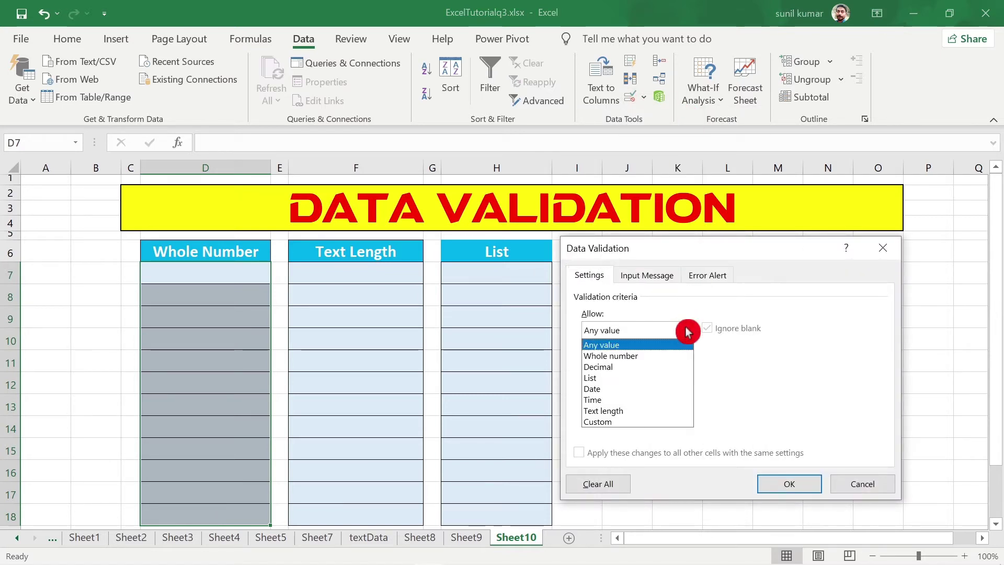
{"action": "left_click", "coordinate": [683, 356]}
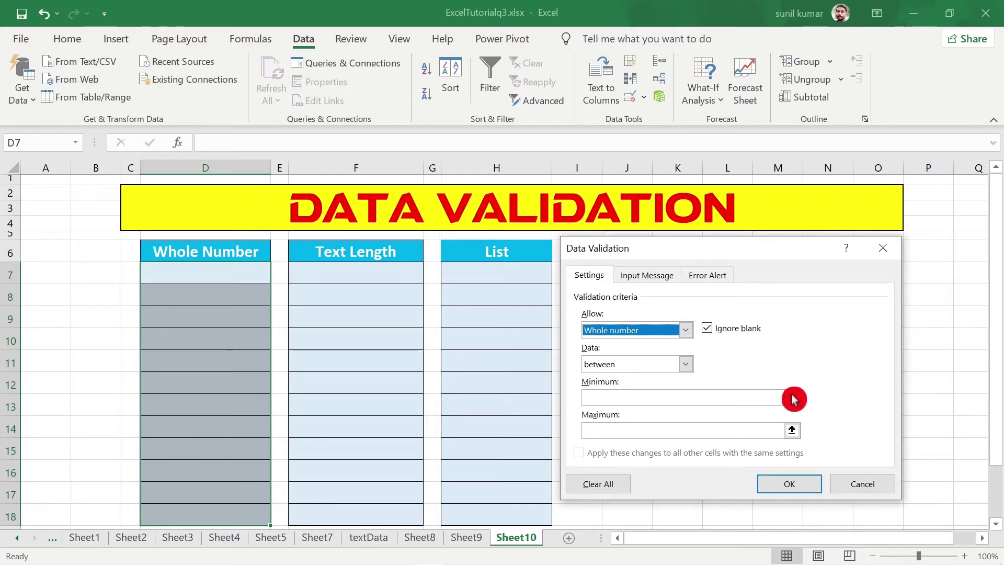
{"action": "left_click", "coordinate": [691, 401]}
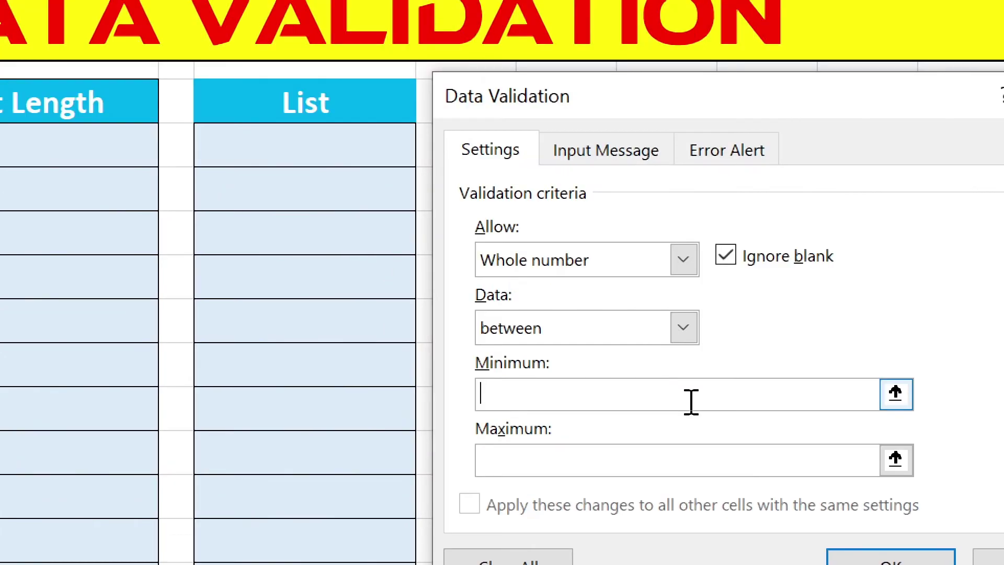
{"action": "type", "text": "10"}
{"action": "left_click", "coordinate": [706, 459]}
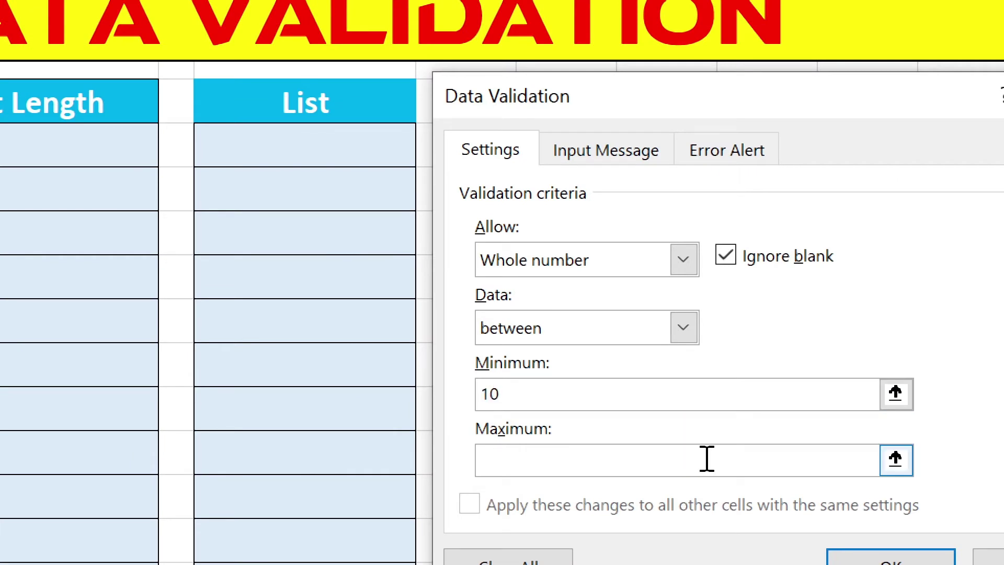
{"action": "type", "text": "50"}
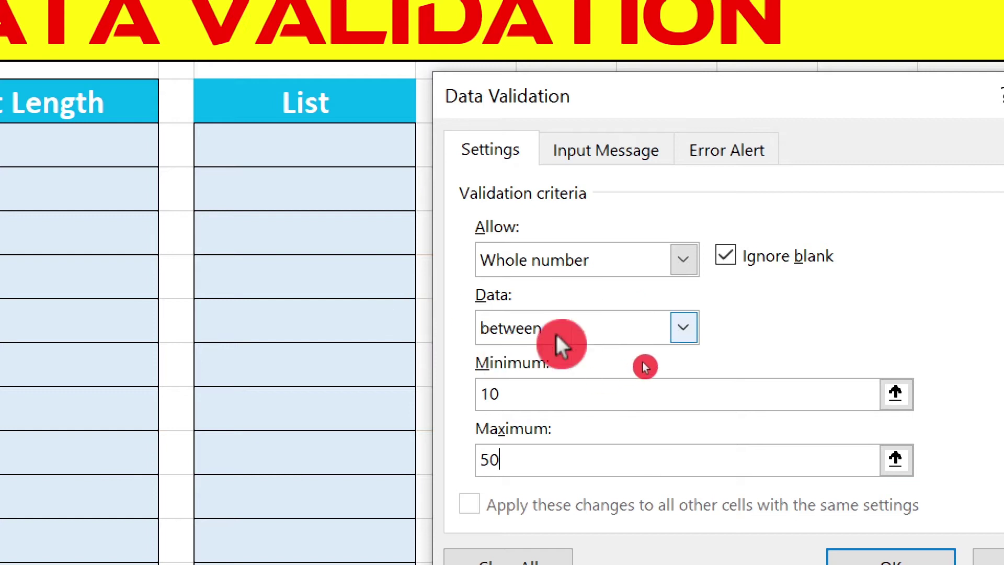
{"action": "left_click", "coordinate": [685, 330]}
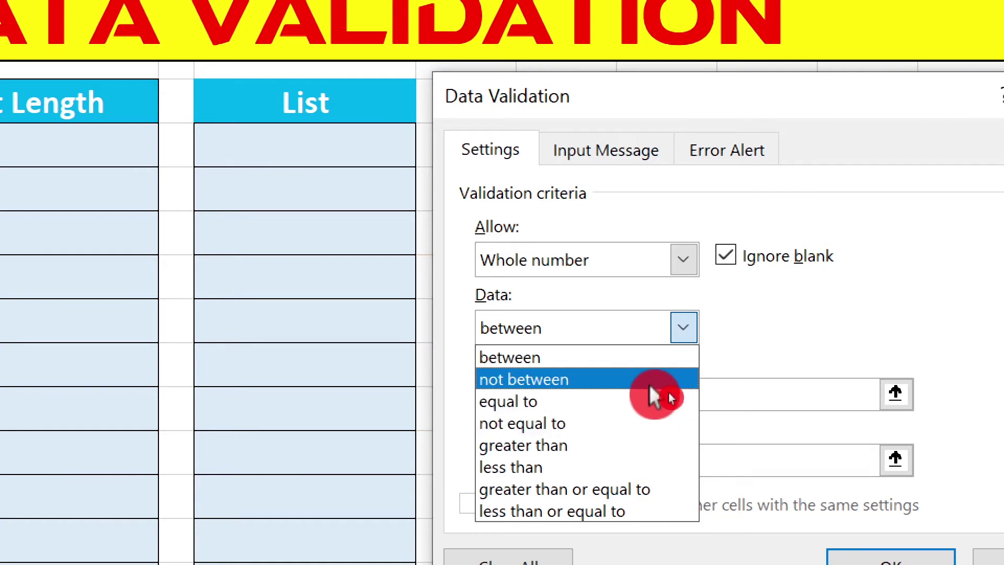
{"action": "left_click", "coordinate": [685, 329]}
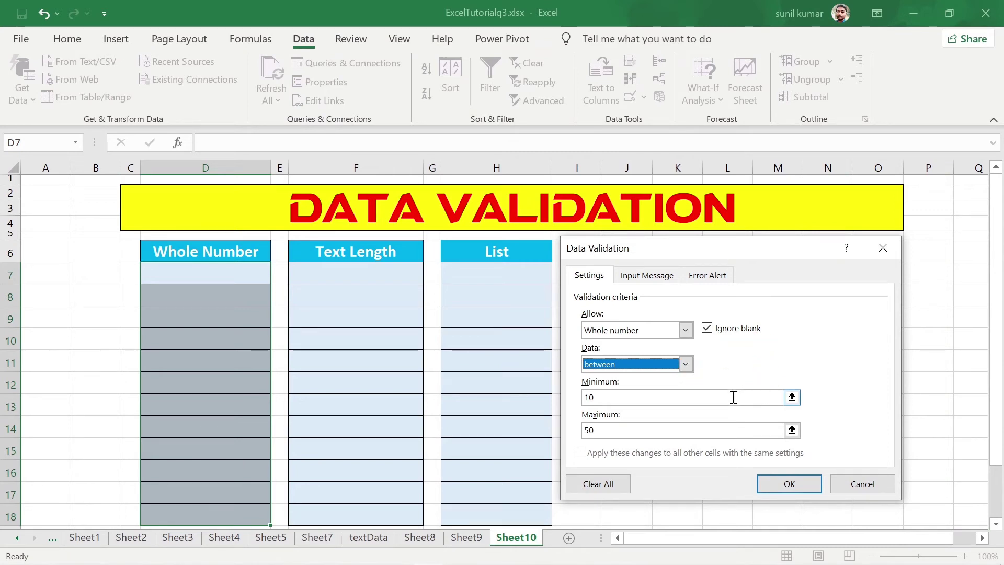
- Review the Input Message and Error Alert tabs, then apply the 10–50 rule
{"action": "left_click", "coordinate": [663, 275]}
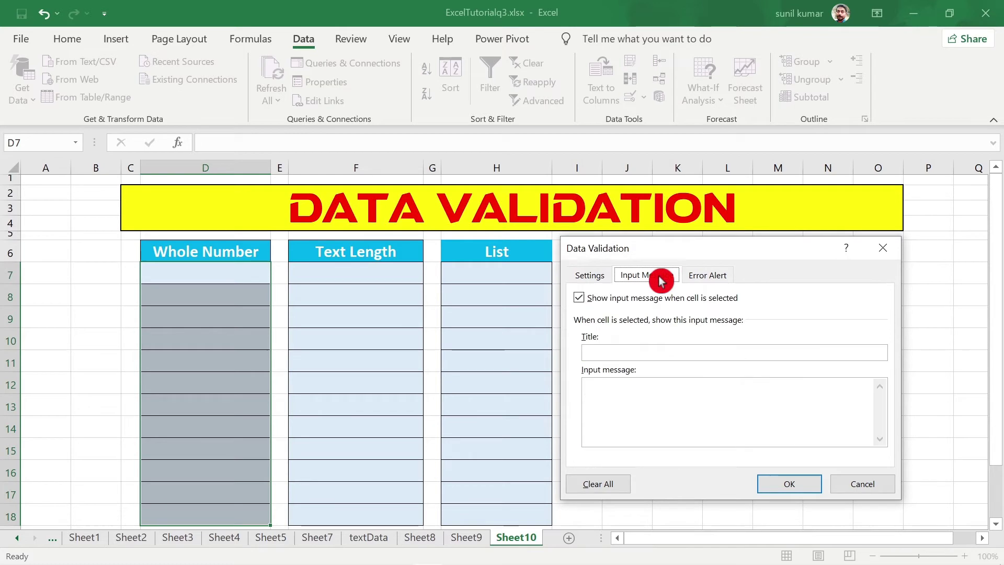
{"action": "left_click", "coordinate": [699, 277]}
{"action": "left_click", "coordinate": [655, 276]}
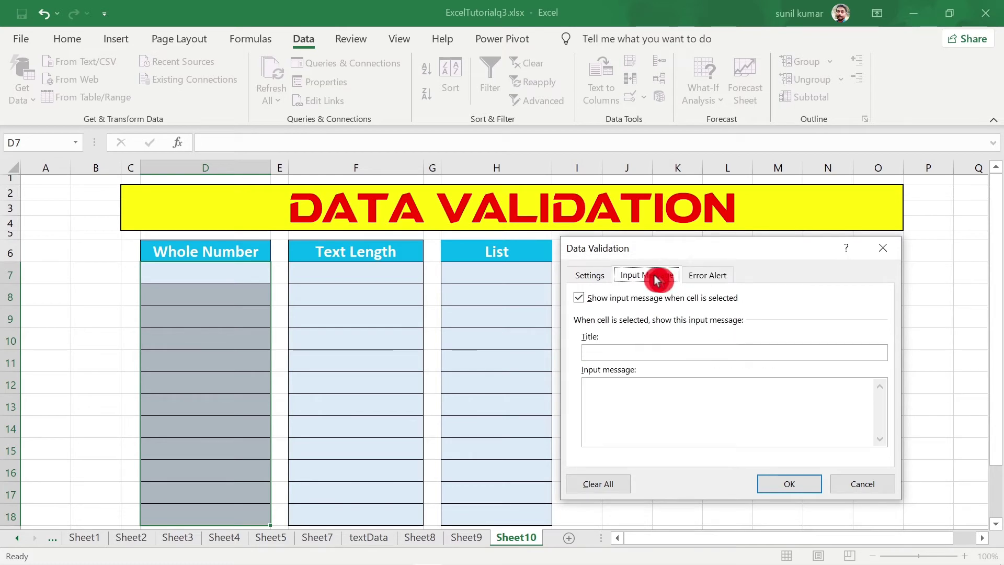
{"action": "left_click", "coordinate": [590, 277]}
{"action": "left_click", "coordinate": [810, 486]}
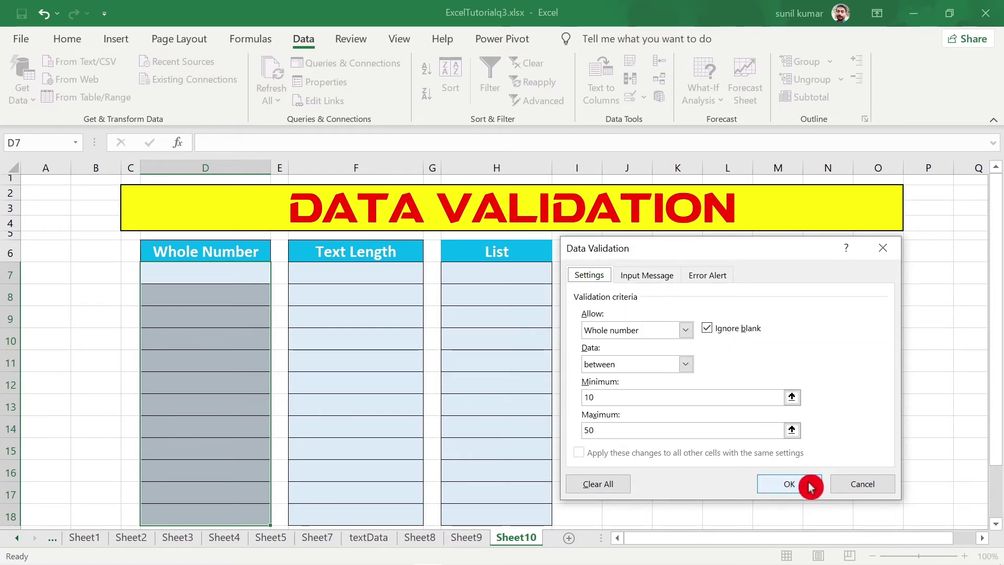
{"action": "left_click", "coordinate": [427, 333]}
- Enter 12 and 23 in D7:D8, then replace the rejected 56 in D9 with 50
{"action": "left_click", "coordinate": [236, 276]}
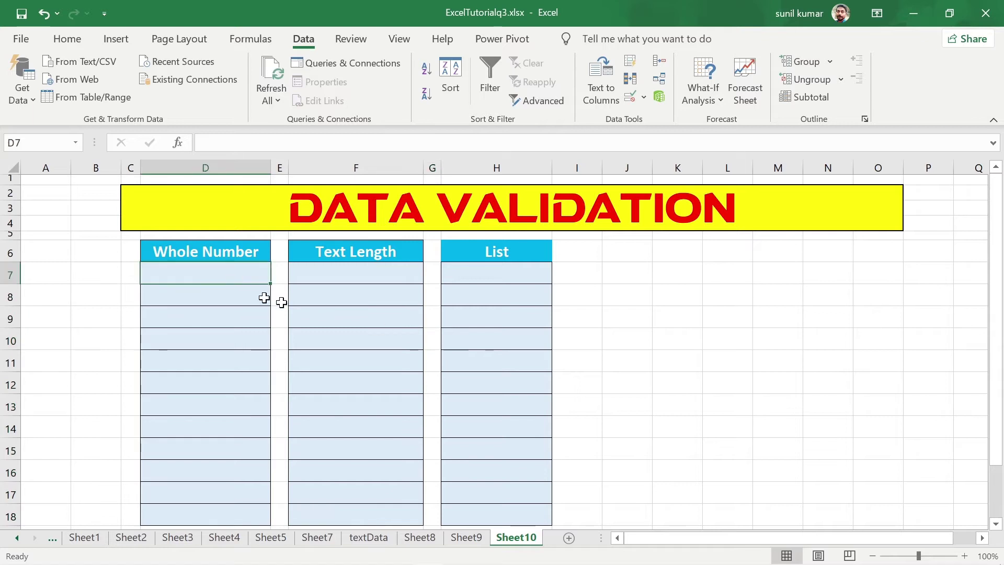
{"action": "type", "text": "12"}
{"action": "key", "text": "Return"}
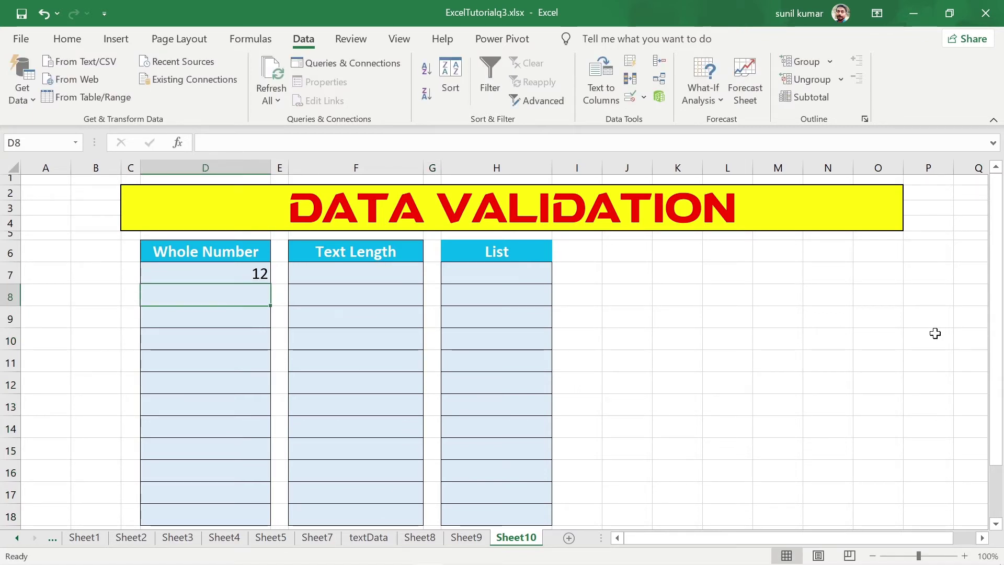
{"action": "type", "text": "23"}
{"action": "key", "text": "Return"}
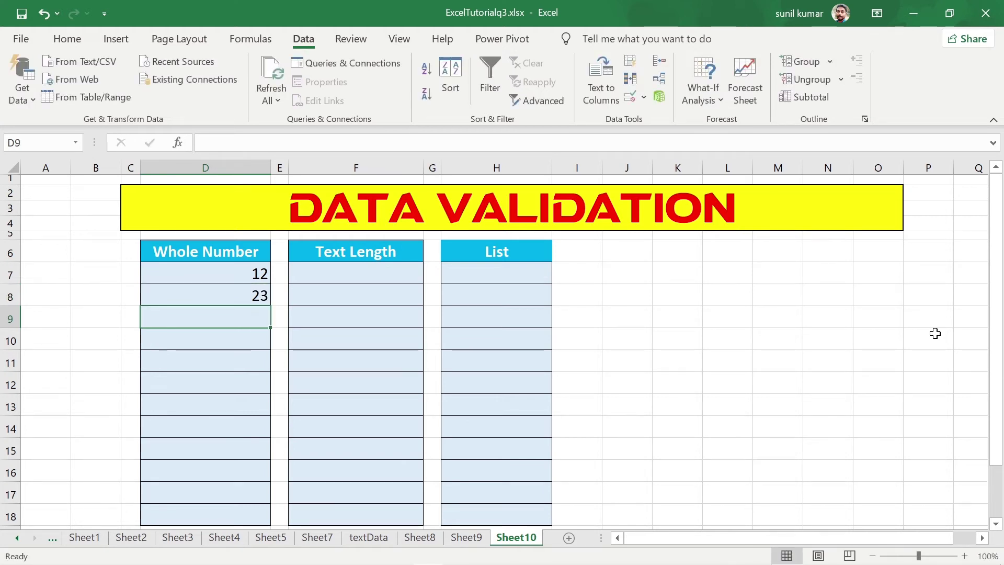
{"action": "type", "text": "56"}
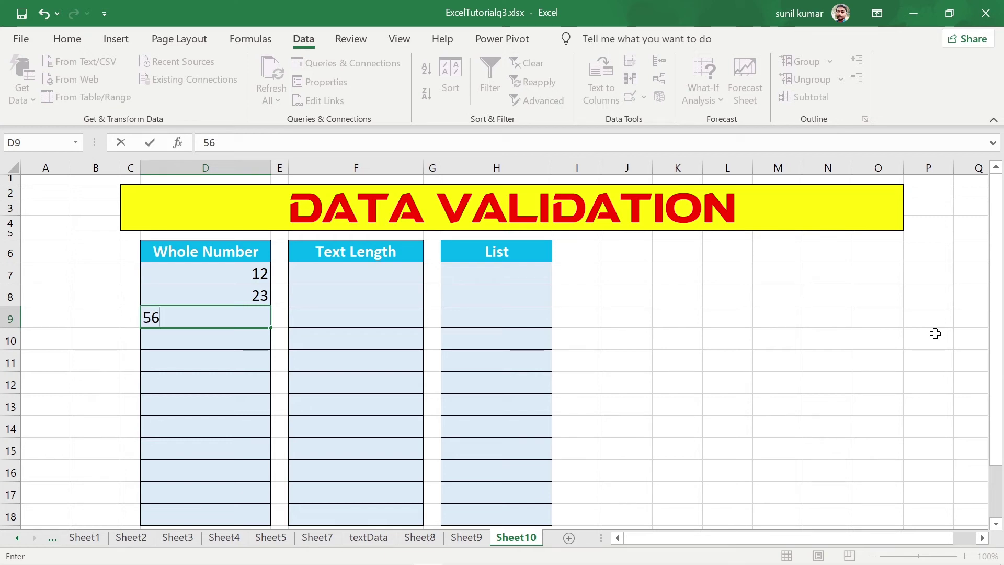
{"action": "left_click", "coordinate": [937, 337]}
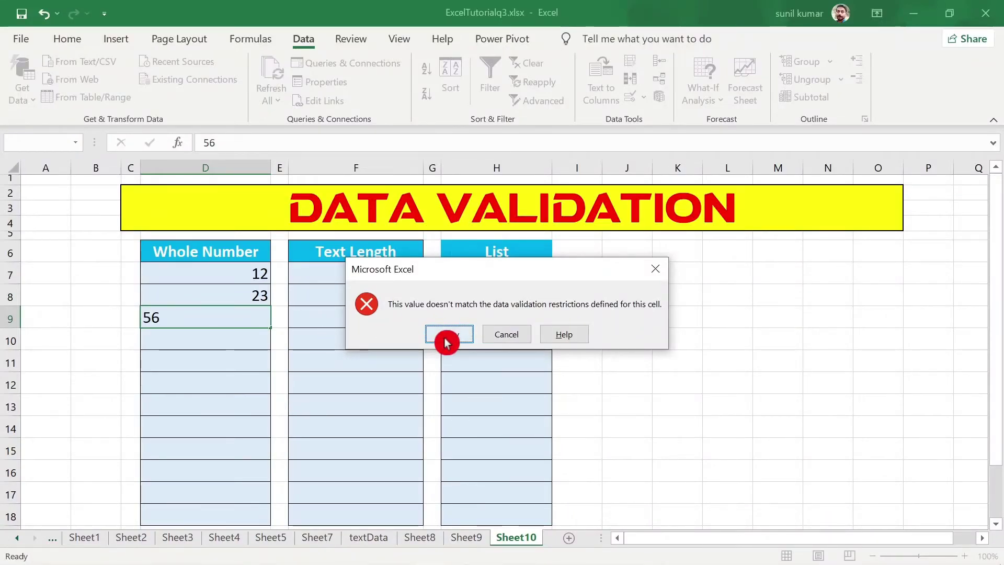
{"action": "left_click", "coordinate": [446, 340]}
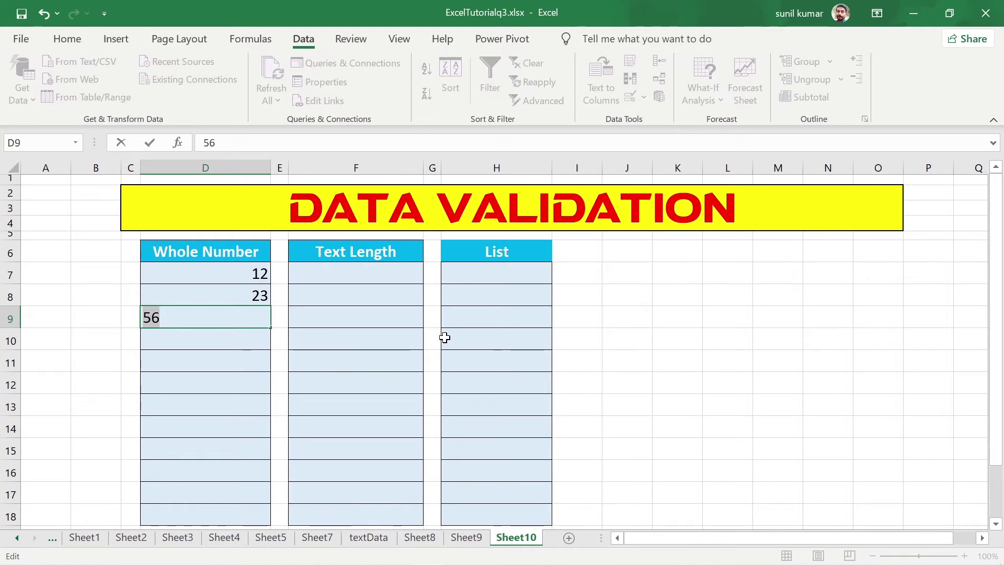
{"action": "type", "text": "50"}
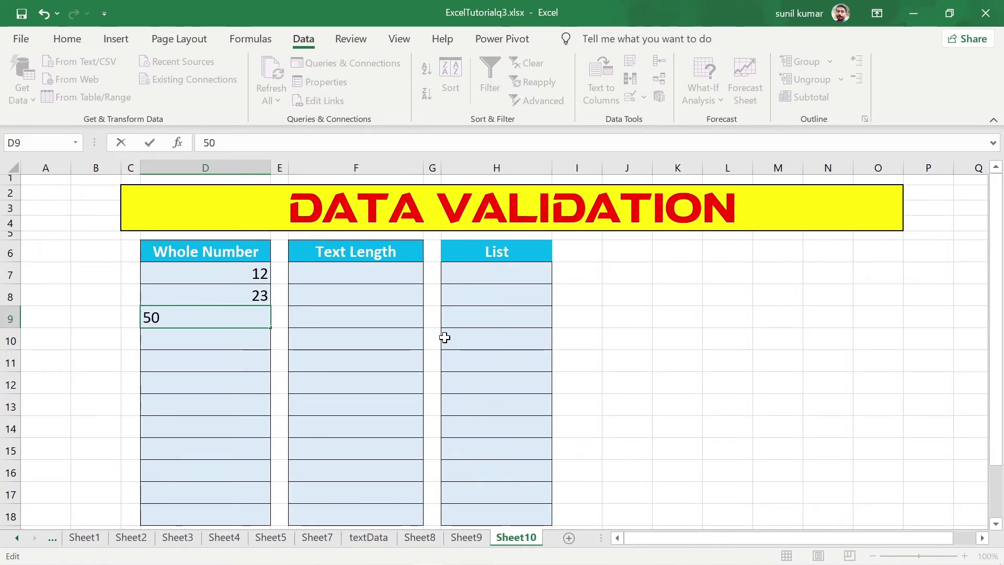
{"action": "key", "text": "Return"}
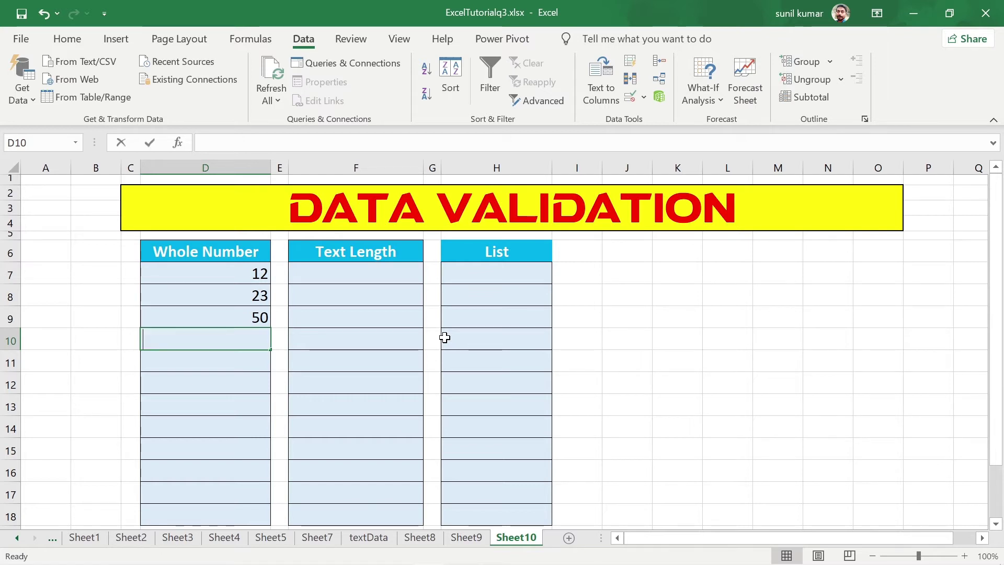
- Replace the rejected 9 in D10 with 19, then select D7:D18
{"action": "type", "text": "9"}
{"action": "left_click", "coordinate": [445, 337]}
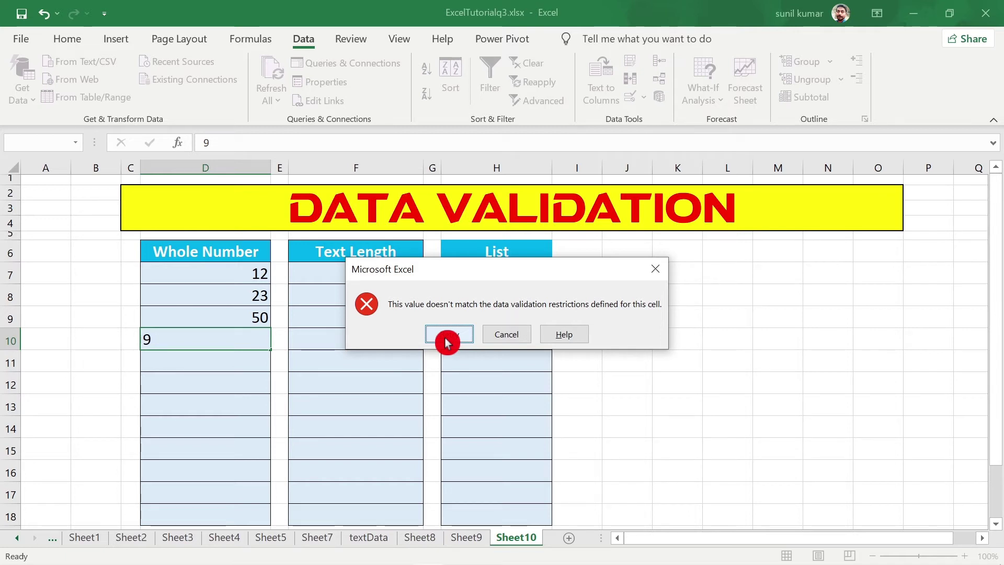
{"action": "left_click", "coordinate": [447, 341]}
{"action": "type", "text": "1"}
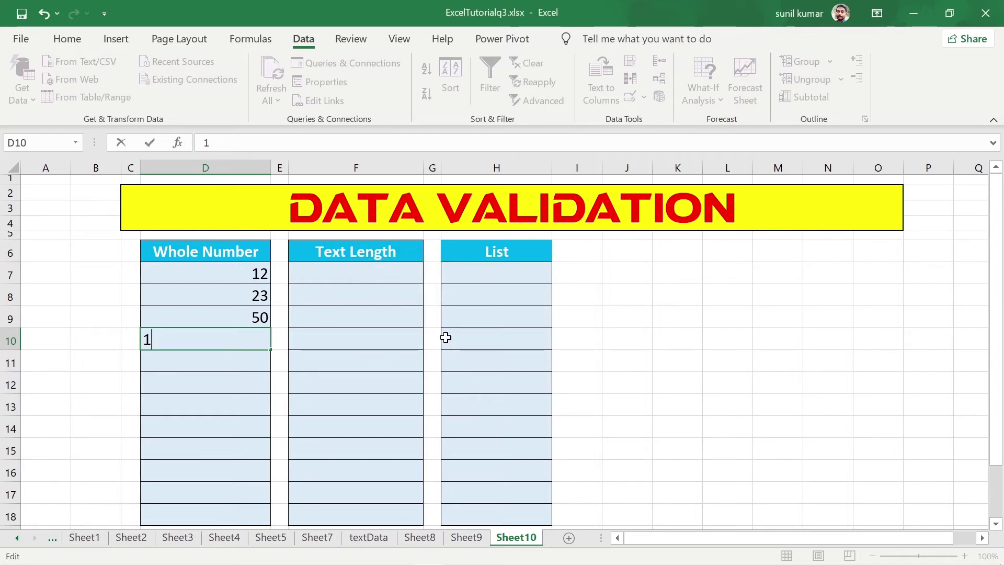
{"action": "type", "text": "2"}
{"action": "key", "text": "BackSpace"}
{"action": "type", "text": "9"}
{"action": "key", "text": "Return"}
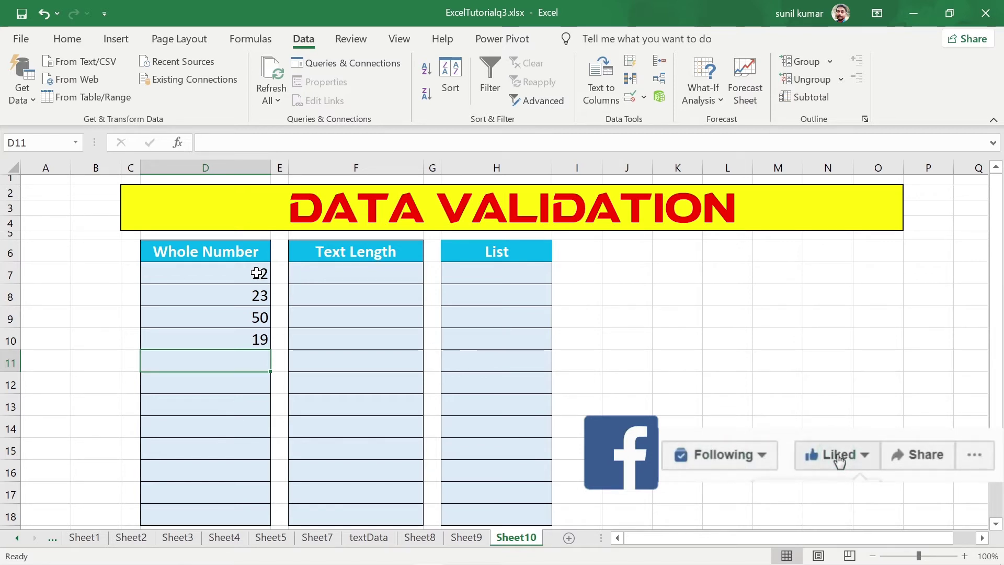
{"action": "left_click_drag", "start_coordinate": [256, 273], "coordinate": [242, 511]}
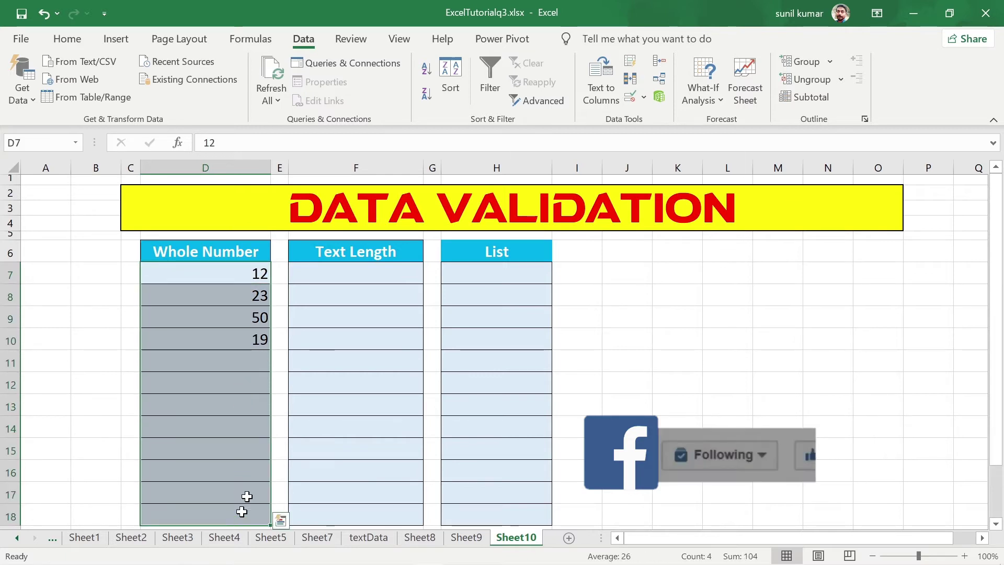
- Reopen Data Validation for D7:D18, confirm the Error Alert style stays Stop, and view Input Message
{"action": "left_click", "coordinate": [642, 97]}
{"action": "left_click", "coordinate": [675, 119]}
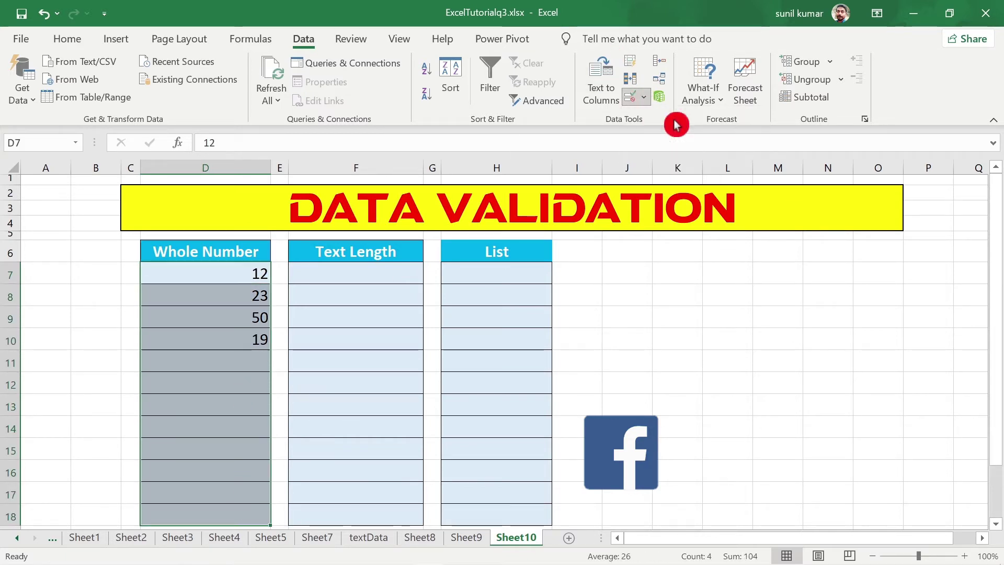
{"action": "left_click", "coordinate": [720, 276]}
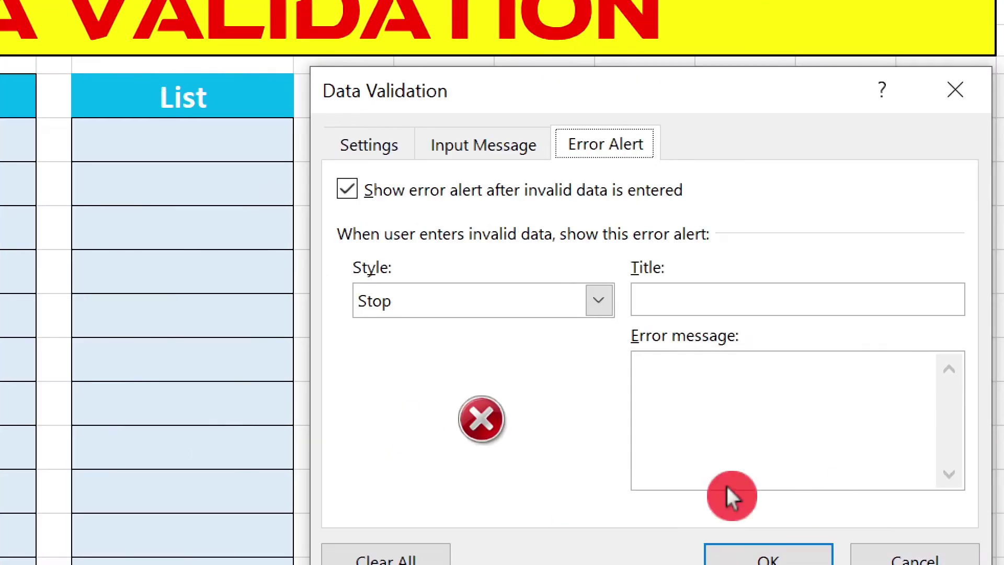
{"action": "left_click", "coordinate": [606, 308]}
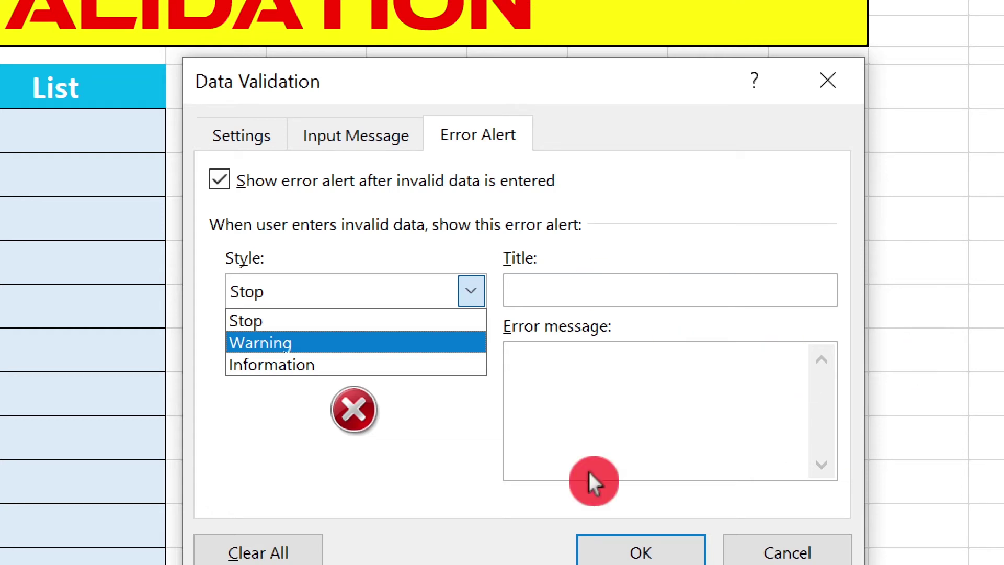
{"action": "left_click", "coordinate": [582, 362]}
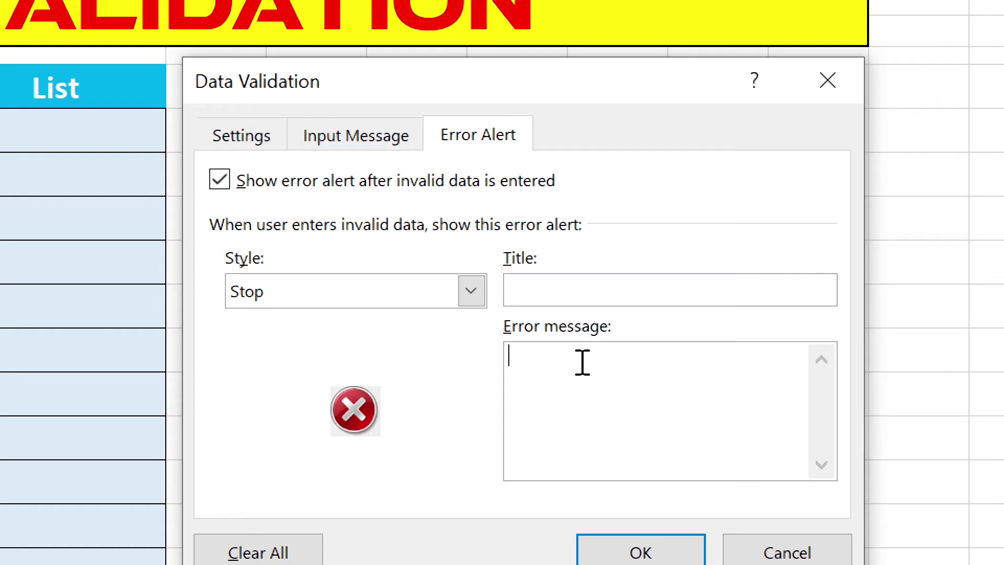
{"action": "left_click", "coordinate": [391, 139]}
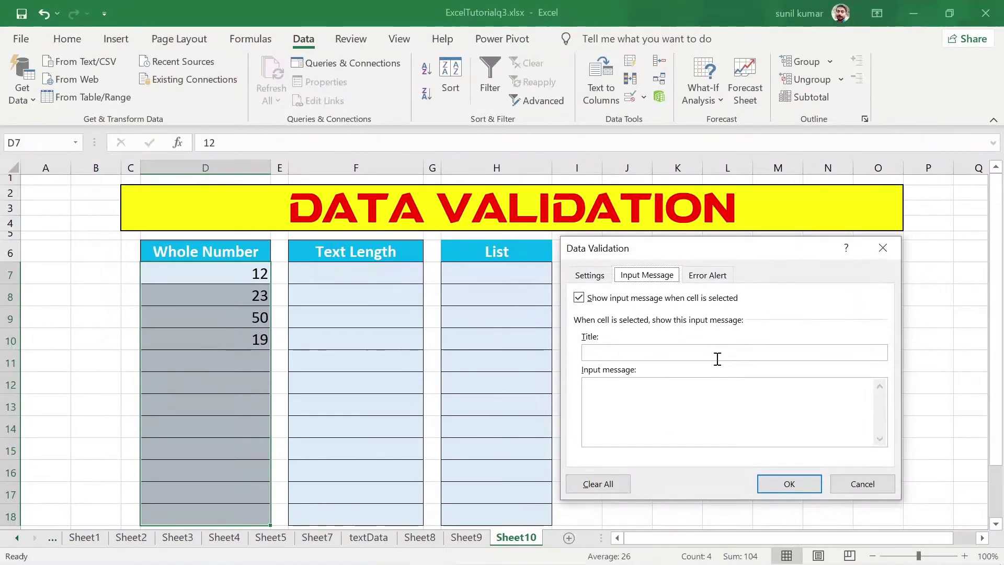
- Cancel the dialog unchanged and select the Text Length cells F7 to F18
{"action": "left_click", "coordinate": [885, 486]}
{"action": "left_click", "coordinate": [376, 291]}
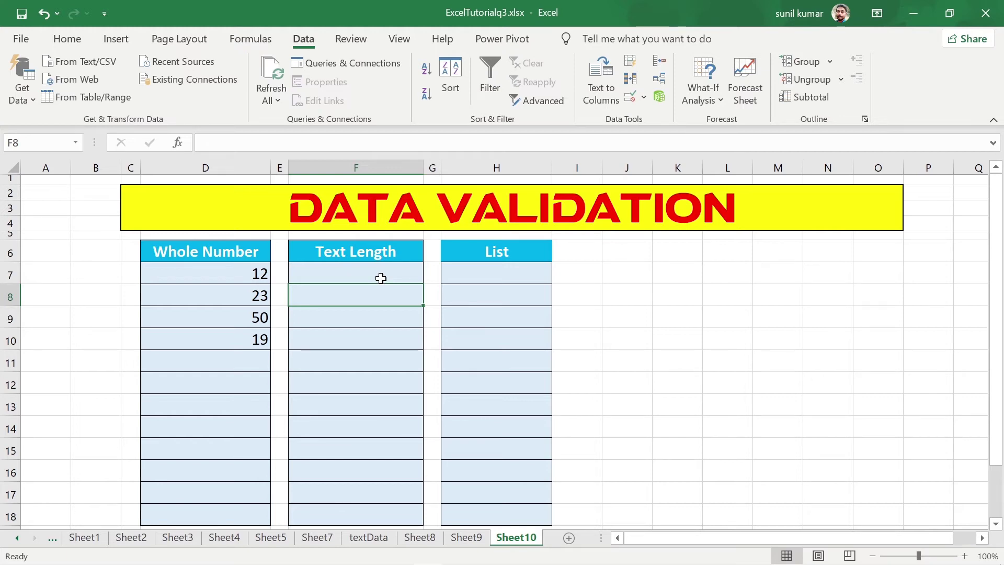
{"action": "left_click", "coordinate": [381, 276]}
{"action": "left_click_drag", "start_coordinate": [382, 276], "coordinate": [393, 514]}
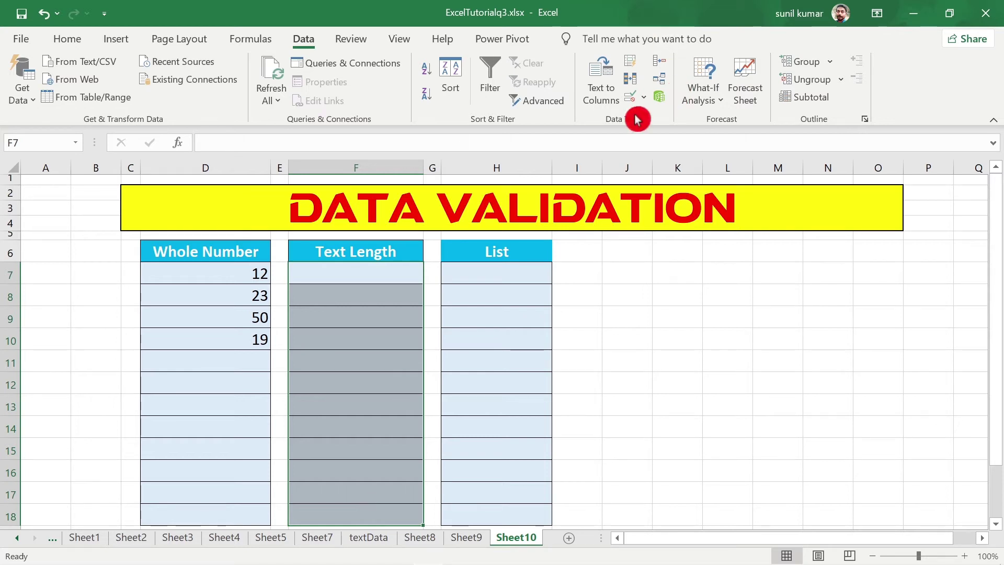
- For F7:F18, set Allow to Text length with the equal to comparison and length 10
{"action": "left_click", "coordinate": [645, 97]}
{"action": "left_click", "coordinate": [647, 118]}
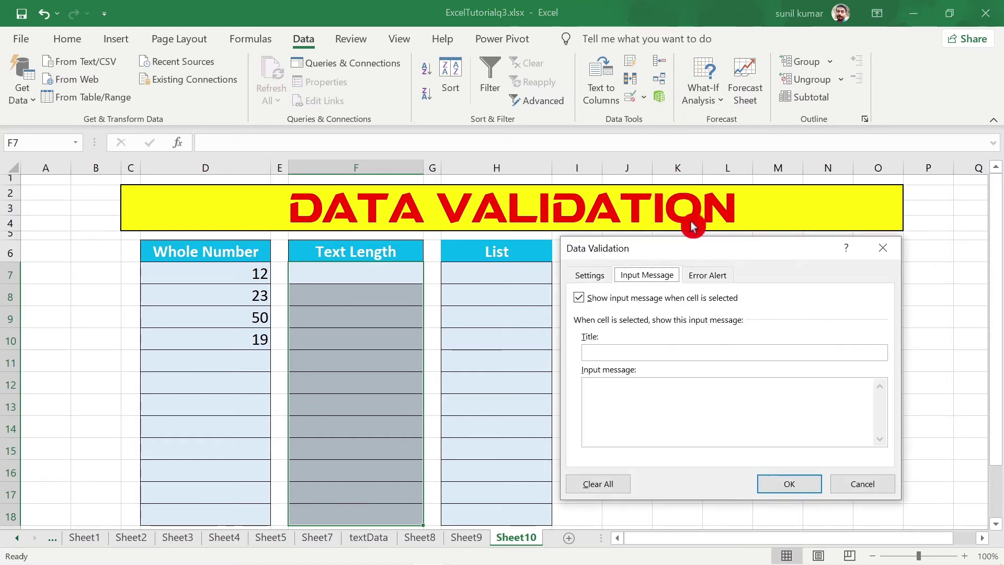
{"action": "left_click", "coordinate": [589, 278]}
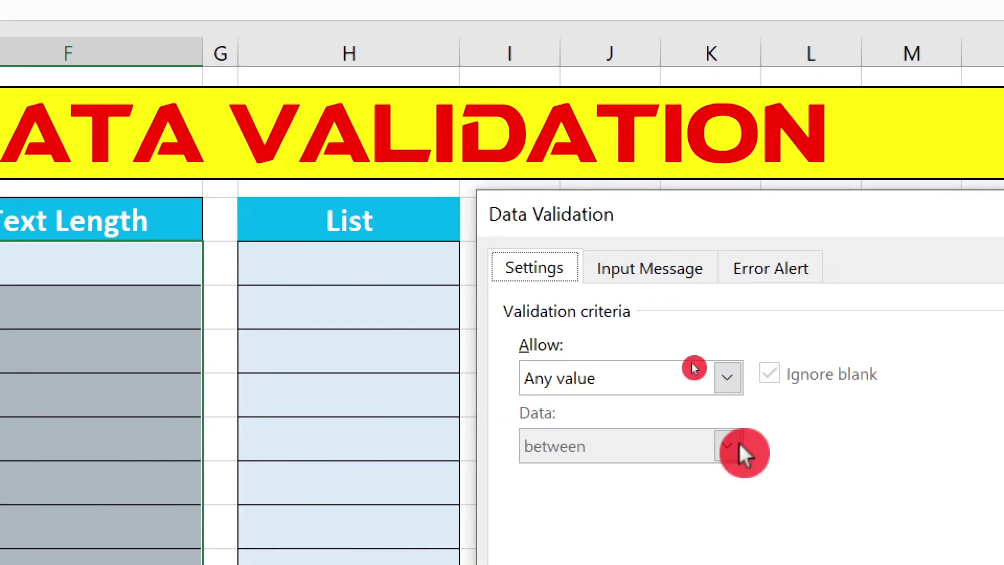
{"action": "left_click", "coordinate": [728, 377]}
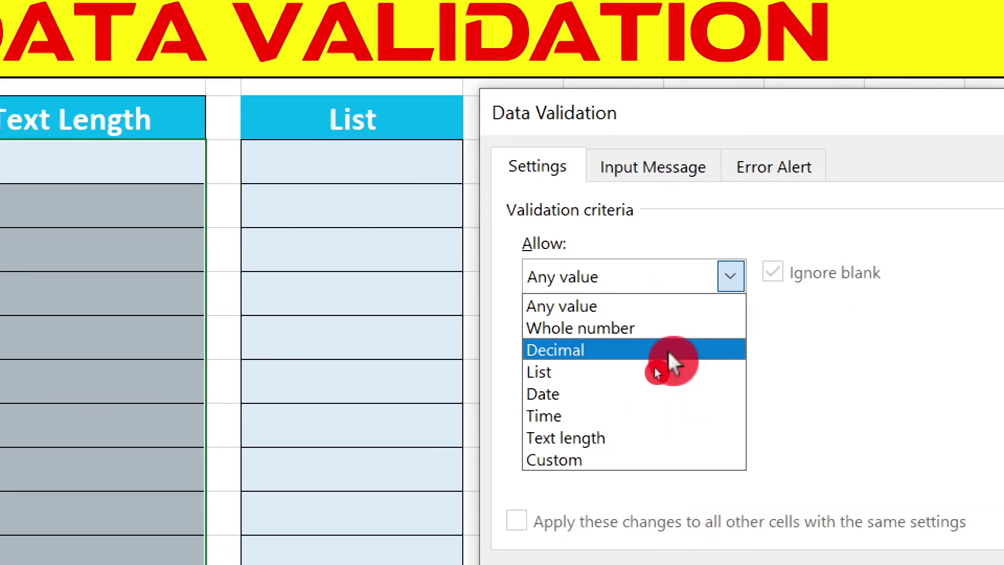
{"action": "left_click", "coordinate": [682, 439]}
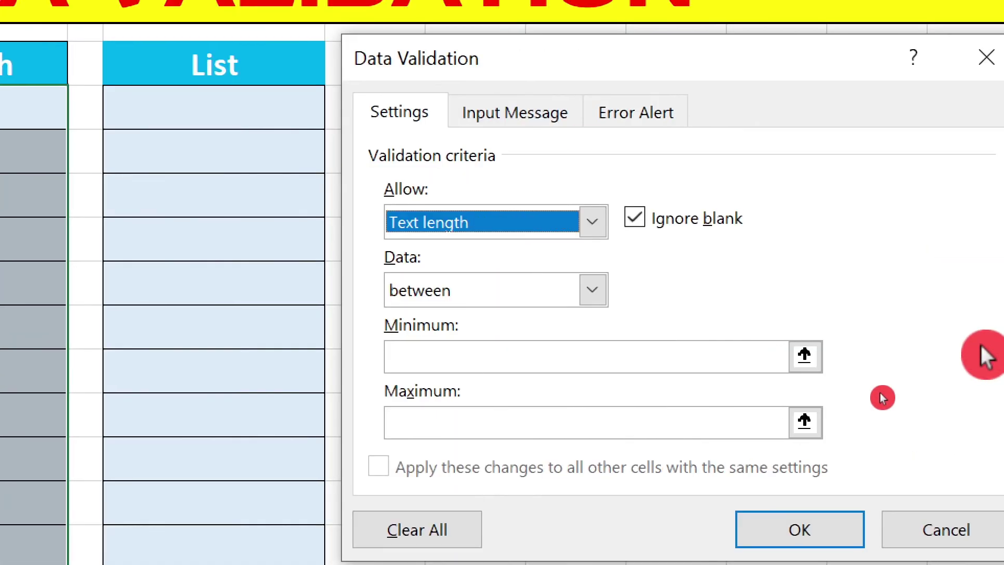
{"action": "left_click", "coordinate": [593, 291]}
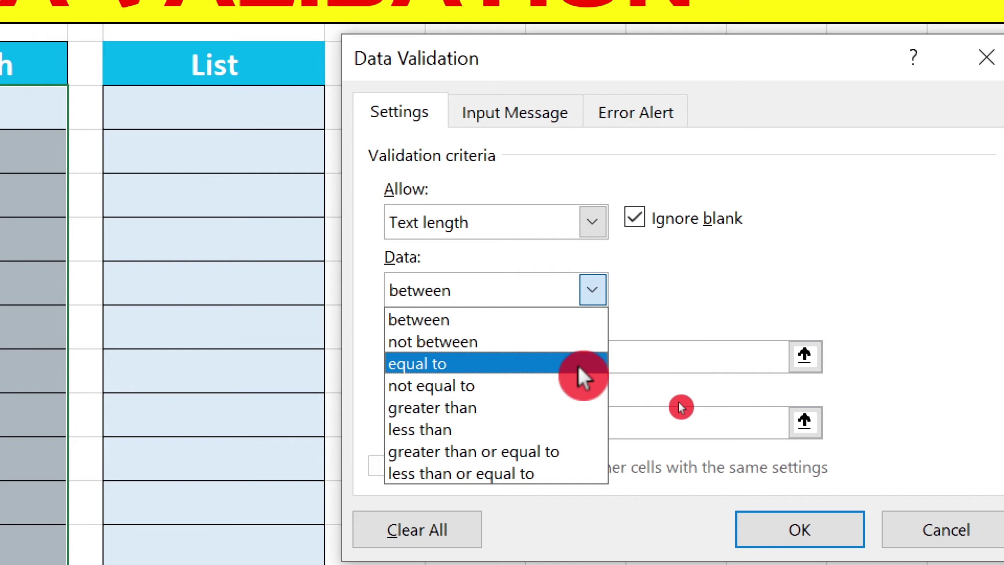
{"action": "left_click", "coordinate": [581, 366]}
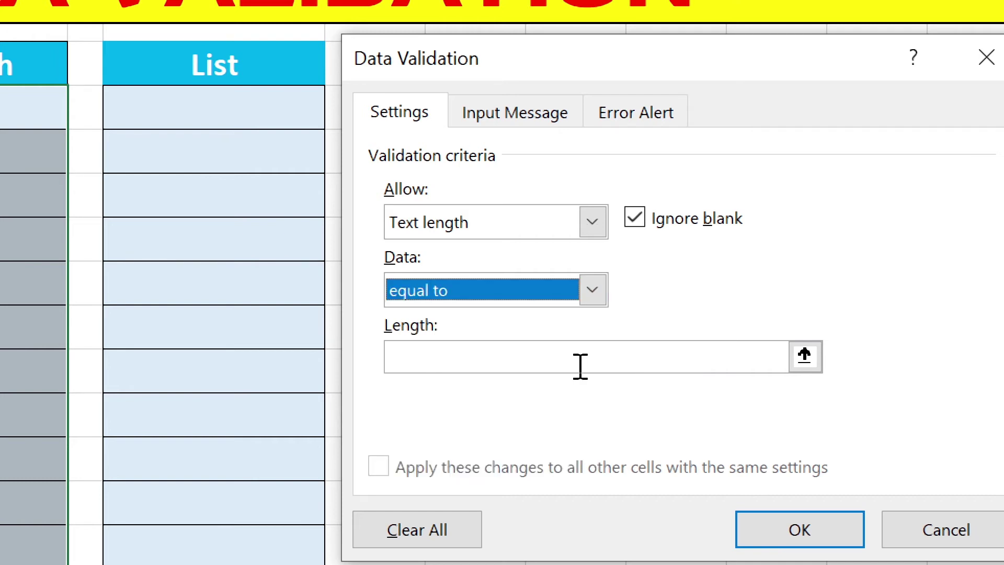
{"action": "left_click", "coordinate": [425, 355]}
{"action": "type", "text": "10"}
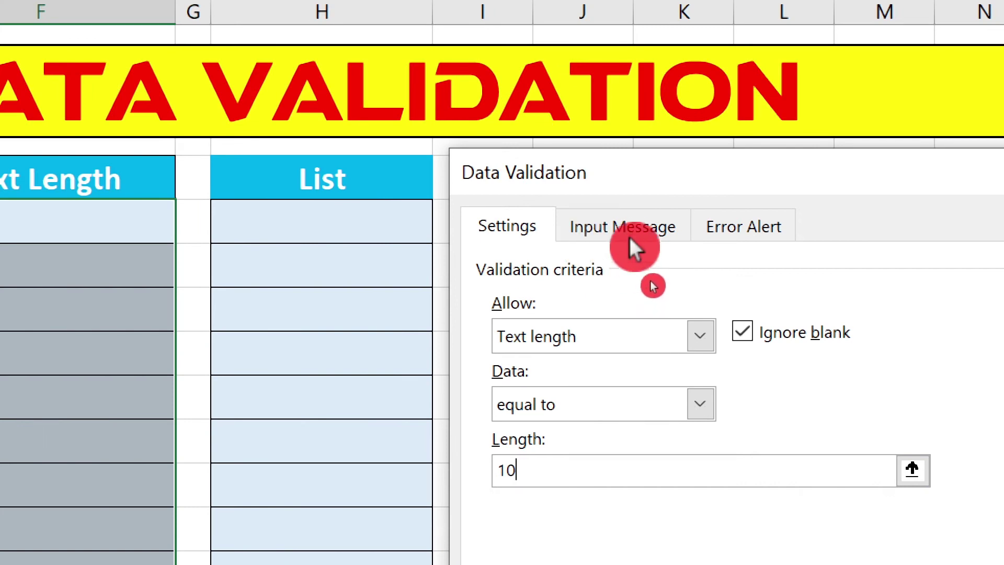
{"action": "left_click", "coordinate": [630, 230]}
- Write the input message 'You enter only 10 digit mobile number' titled 'Text Lenght'
{"action": "left_click", "coordinate": [710, 356]}
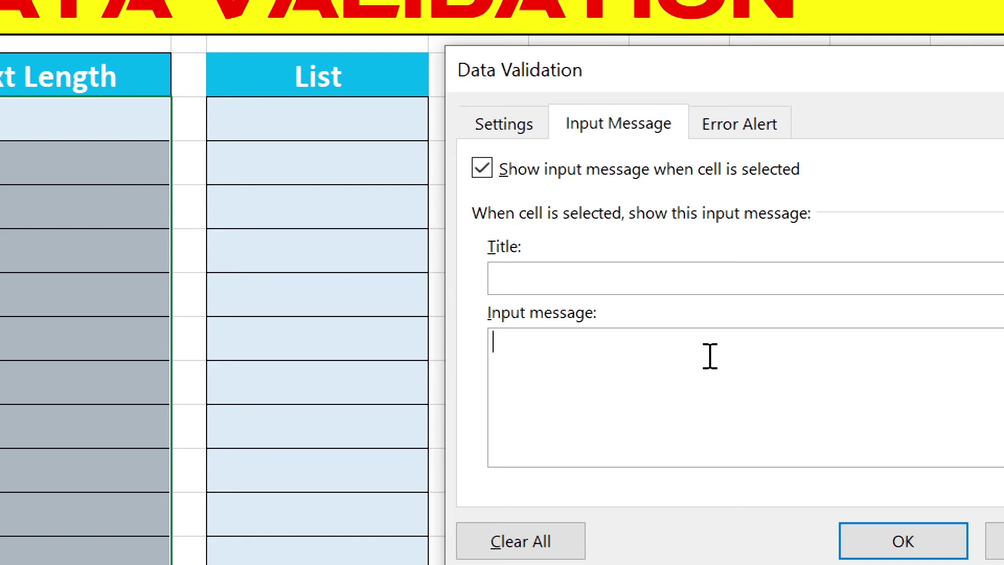
{"action": "type", "text": "You e"}
{"action": "type", "text": "nter "}
{"action": "type", "text": "only 10 digity"}
{"action": "key", "text": "BackSpace"}
{"action": "type", "text": "mobile number"}
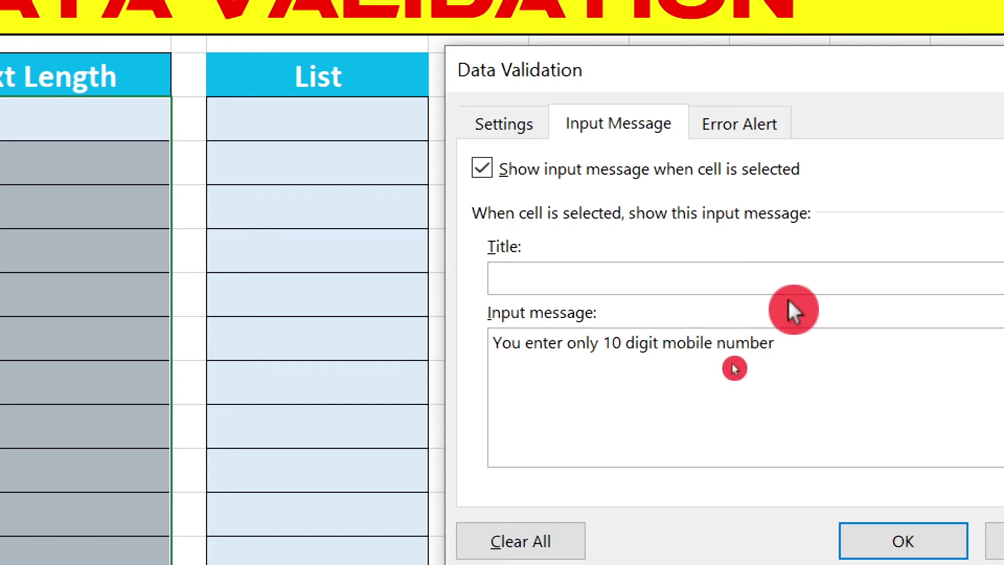
{"action": "left_click", "coordinate": [853, 285]}
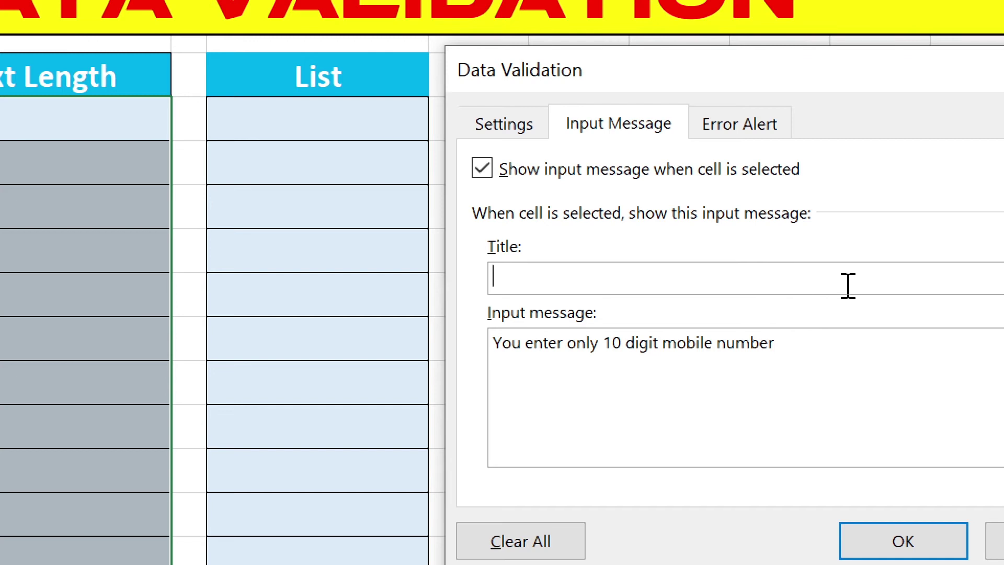
{"action": "type", "text": "Text "}
{"action": "type", "text": "Lenght:"}
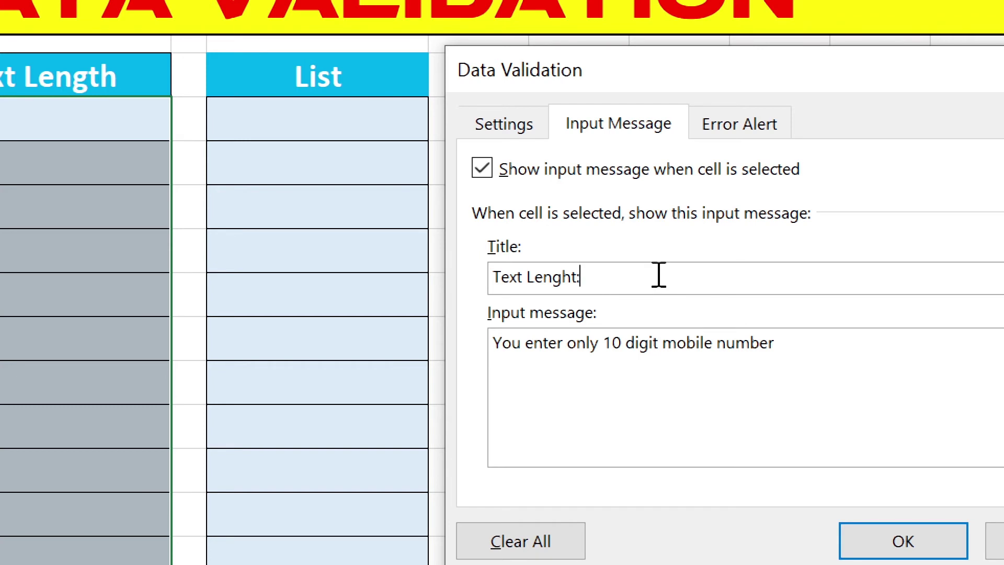
- Check the Error Alert tab and apply the length-10 rule to F7:F18
{"action": "left_click", "coordinate": [868, 351]}
{"action": "mouse_move", "coordinate": [873, 341]}
{"action": "left_mouse_down"}
{"action": "mouse_move", "coordinate": [527, 335]}
{"action": "mouse_move", "coordinate": [525, 376]}
{"action": "left_mouse_up"}
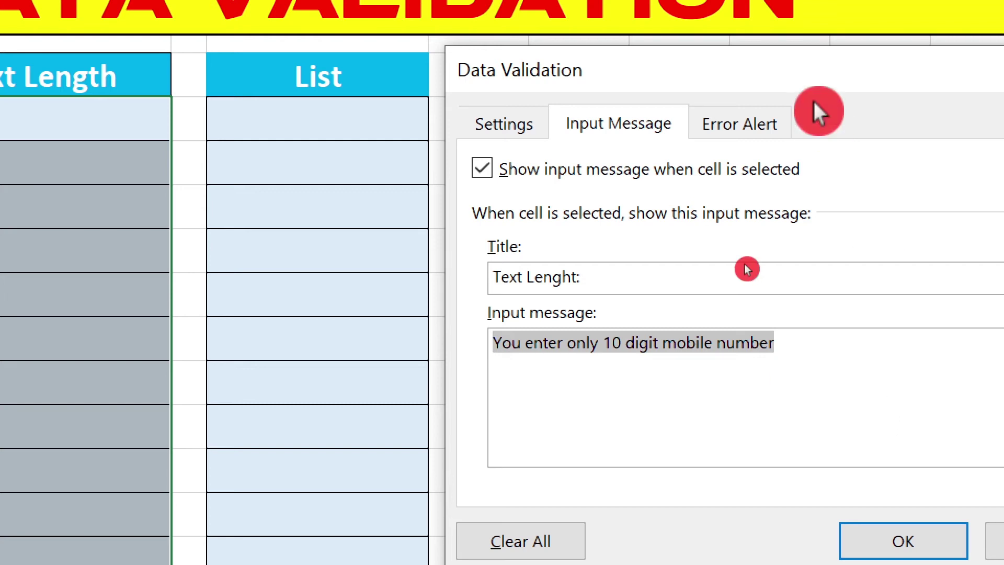
{"action": "left_click", "coordinate": [764, 131]}
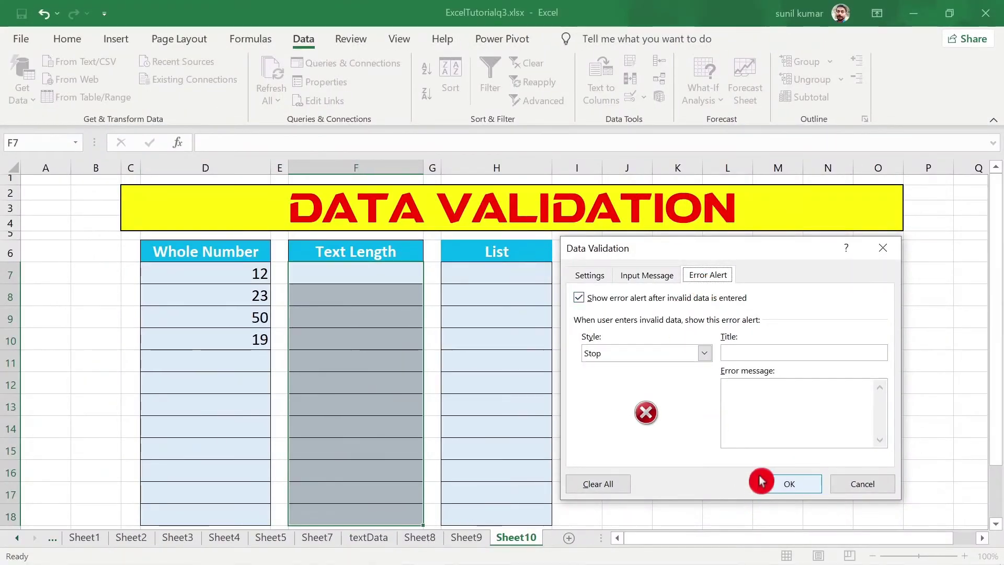
{"action": "left_click", "coordinate": [777, 482]}
{"action": "left_click", "coordinate": [729, 336]}
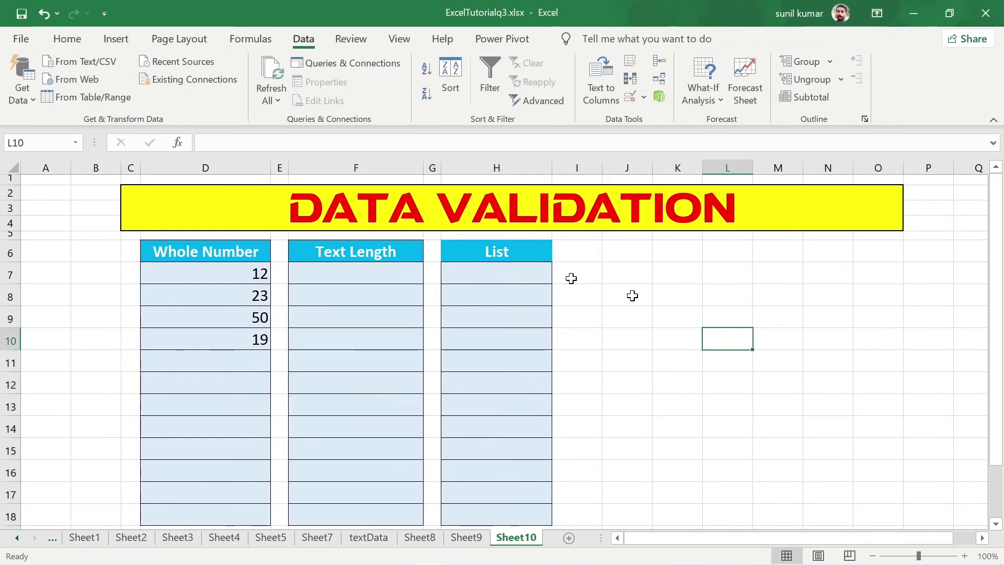
{"action": "left_click", "coordinate": [212, 266]}
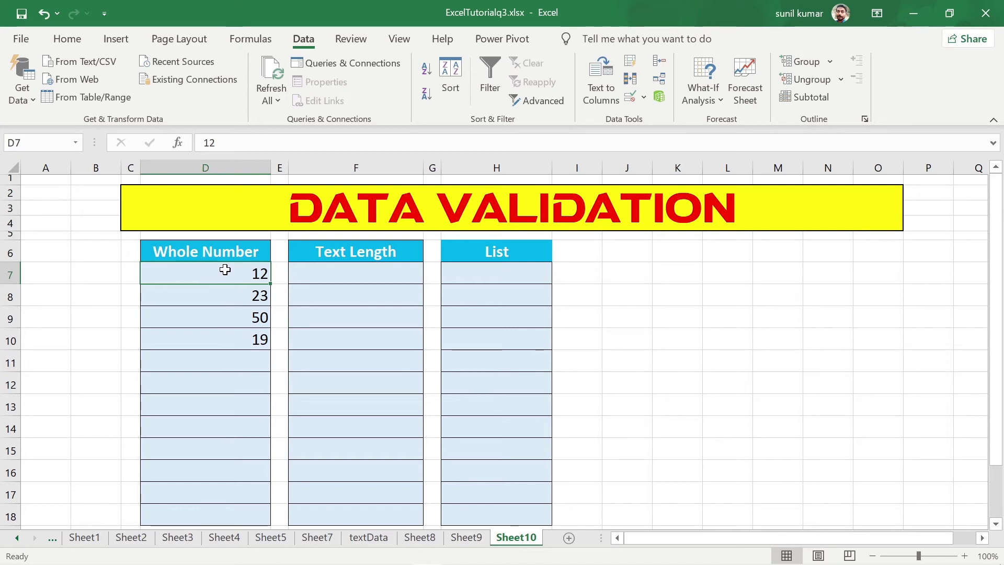
{"action": "left_click", "coordinate": [522, 278]}
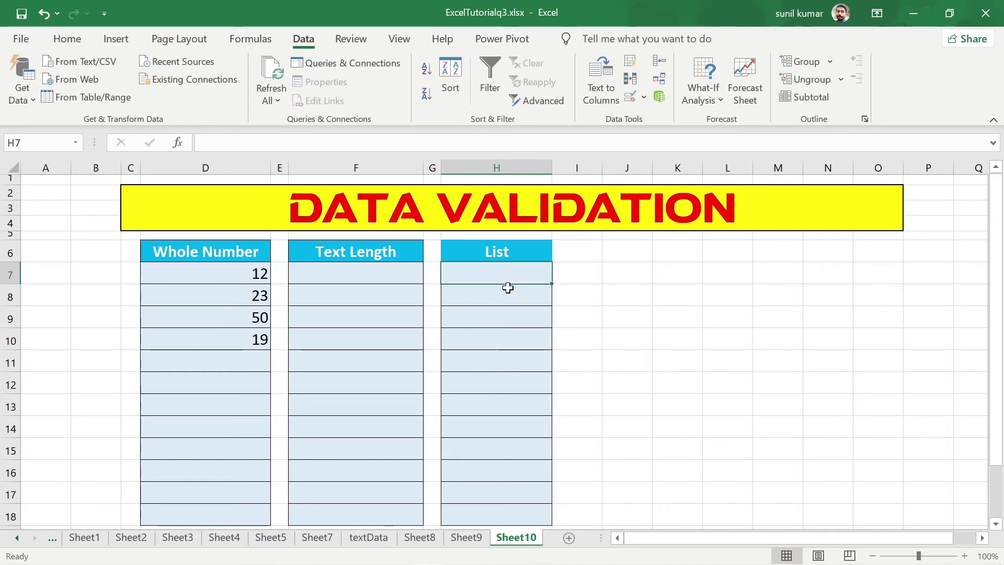
{"action": "left_click", "coordinate": [364, 274]}
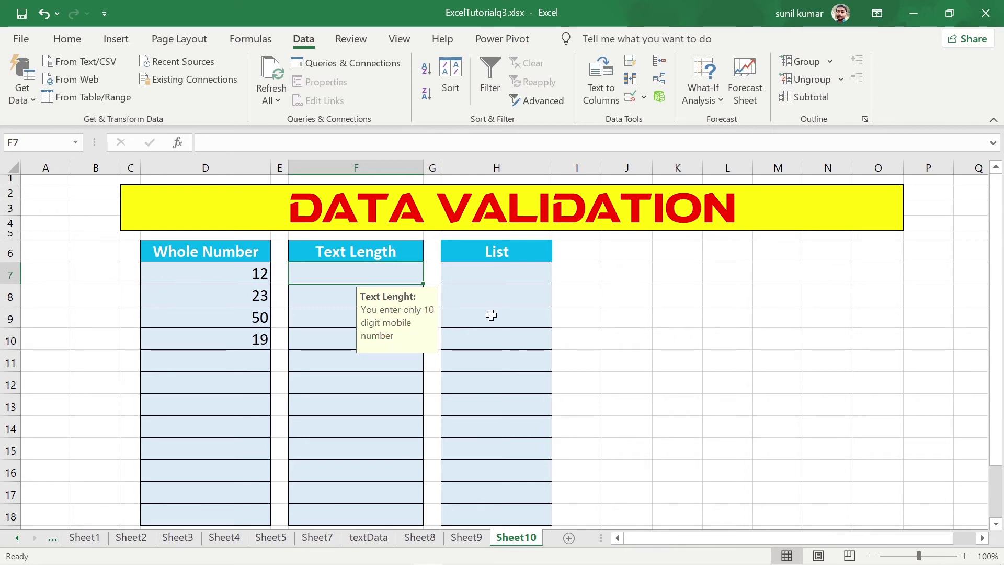
{"action": "type", "text": "9876543210"}
{"action": "key", "text": "Return"}
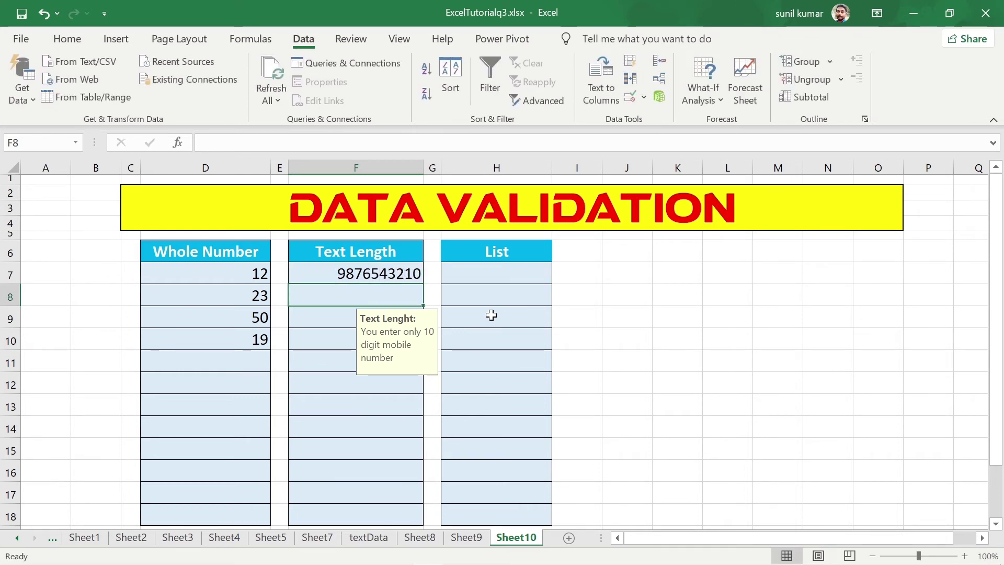
{"action": "type", "text": "987656543"}
{"action": "left_click", "coordinate": [491, 317]}
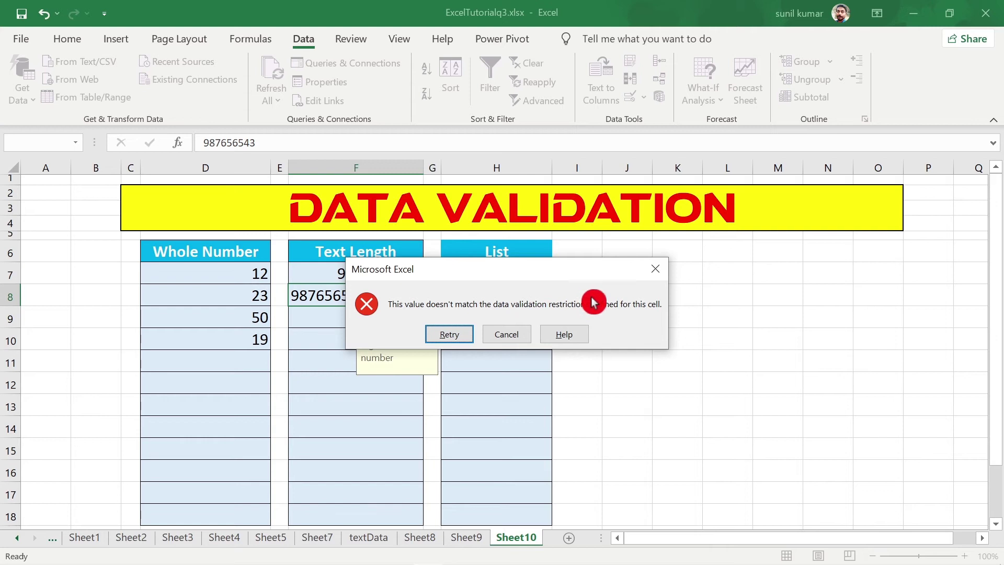
{"action": "left_click", "coordinate": [511, 335]}
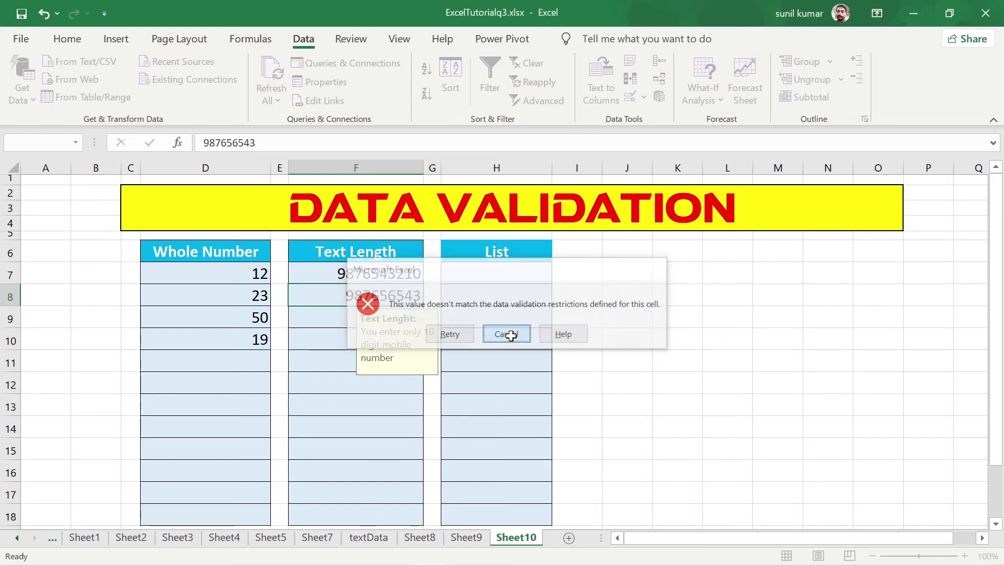
- Reopen Data Validation for F7:F18 on the Error Alert settings
{"action": "left_click_drag", "start_coordinate": [316, 296], "coordinate": [375, 465]}
{"action": "scroll", "coordinate": [418, 460], "scroll_direction": "up", "scroll_amount": 1}
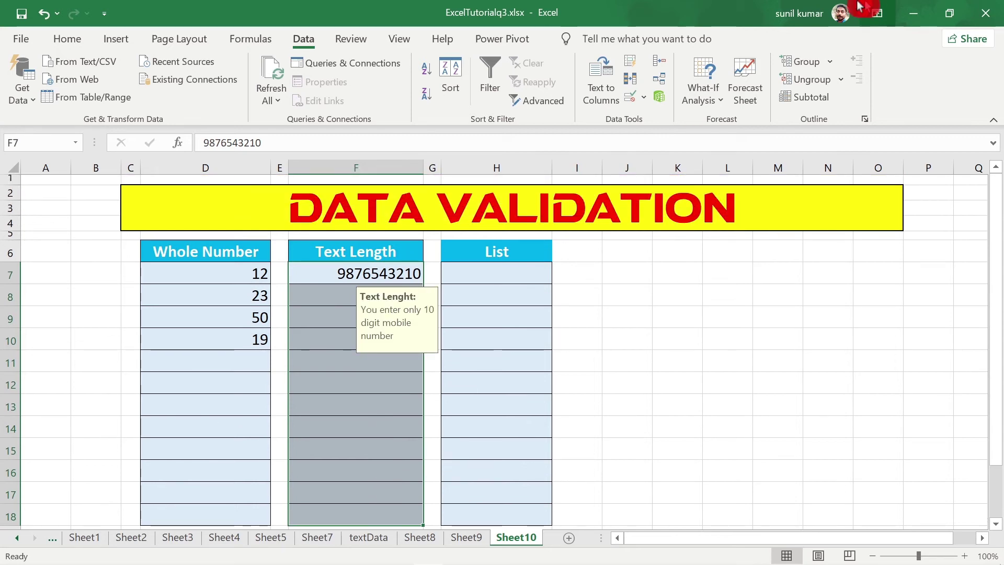
{"action": "left_click", "coordinate": [630, 97]}
{"action": "left_click", "coordinate": [833, 352]}
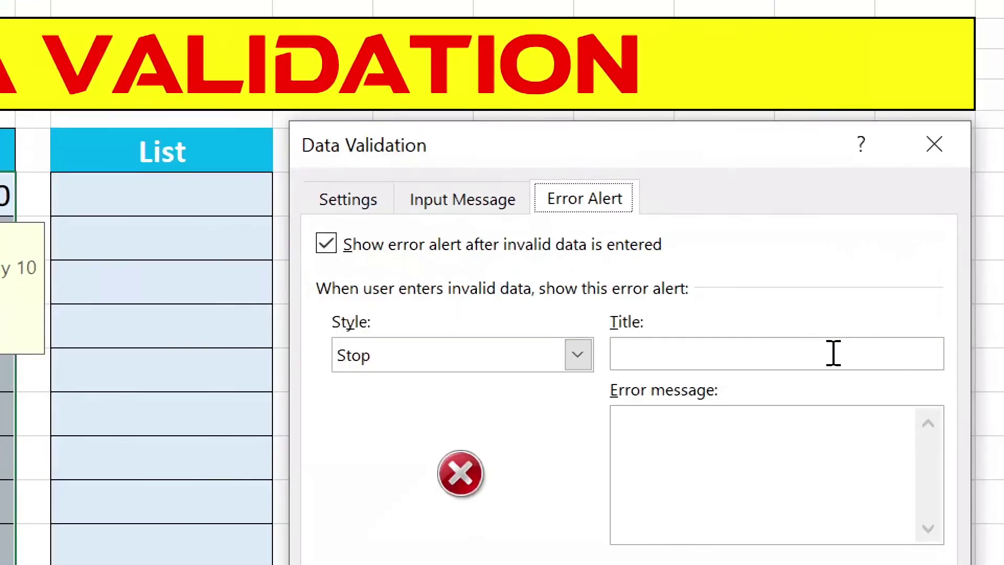
- Set the alert title 'Error Msg:' and the message 'Your mobile in less than or grater than 10 digit'
{"action": "left_click", "coordinate": [837, 447]}
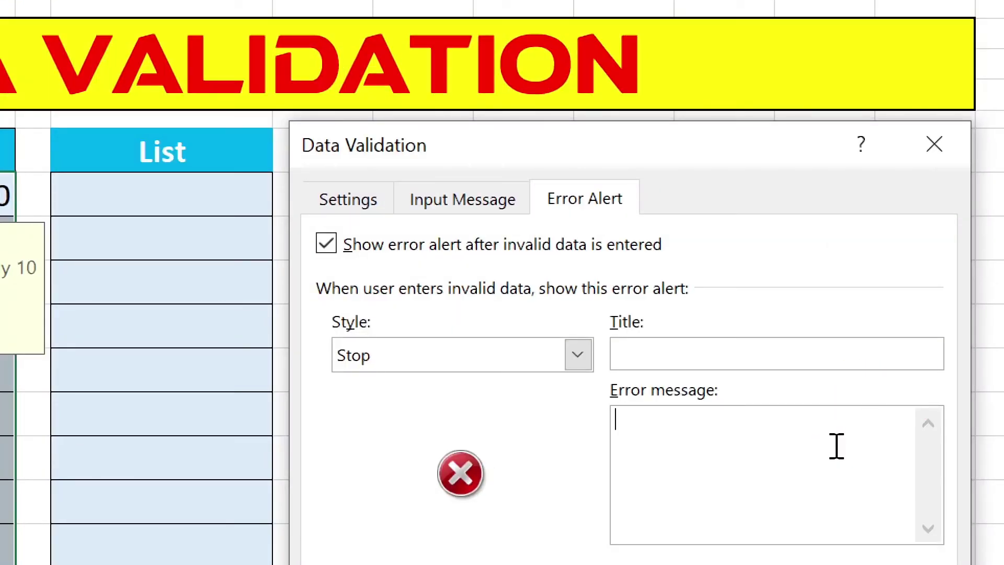
{"action": "type", "text": "your mobile in"}
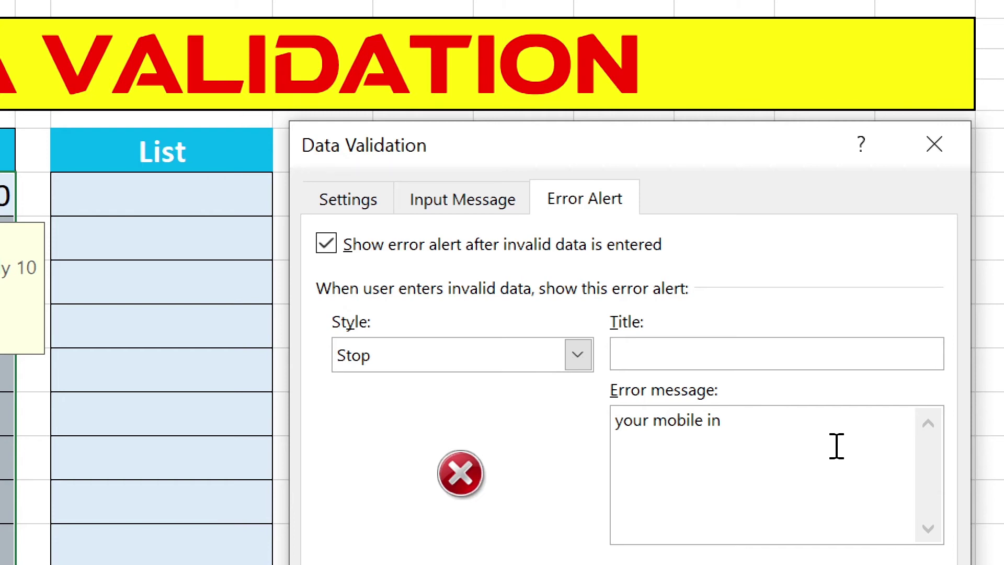
{"action": "type", "text": "less than or grag"}
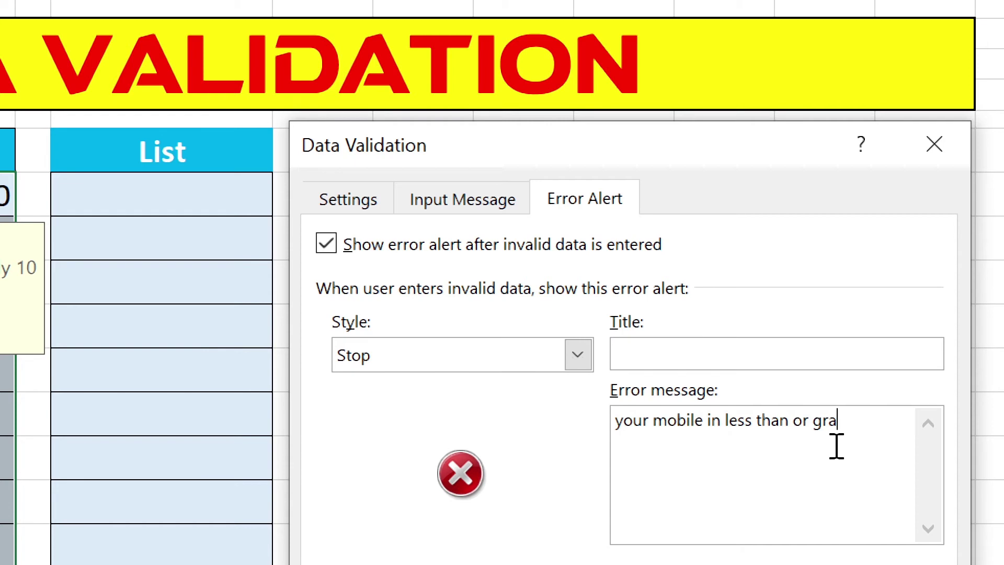
{"action": "type", "text": "than 1"}
{"action": "type", "text": "0 gi"}
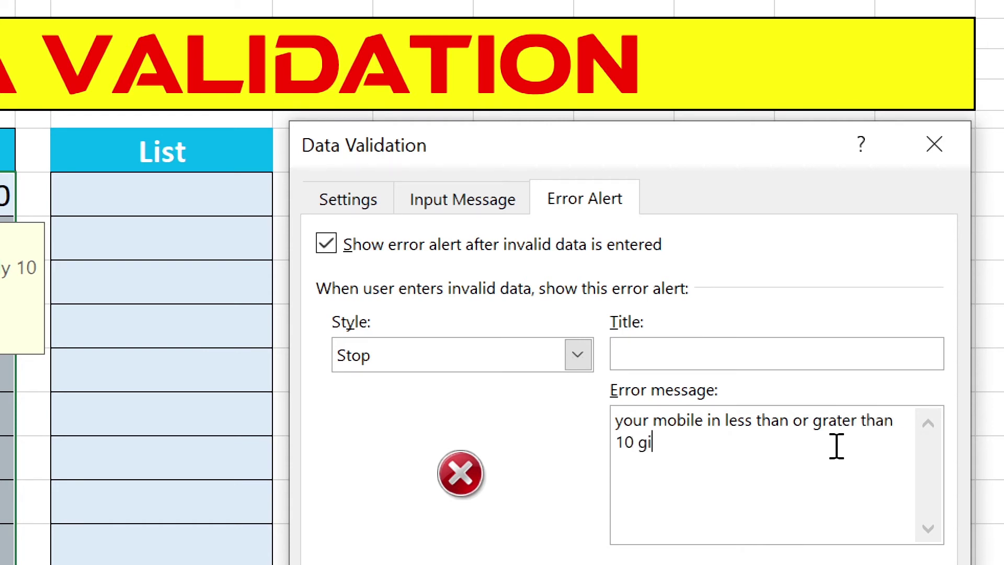
{"action": "type", "text": "igit"}
{"action": "left_click", "coordinate": [701, 355]}
{"action": "type", "text": "ror "}
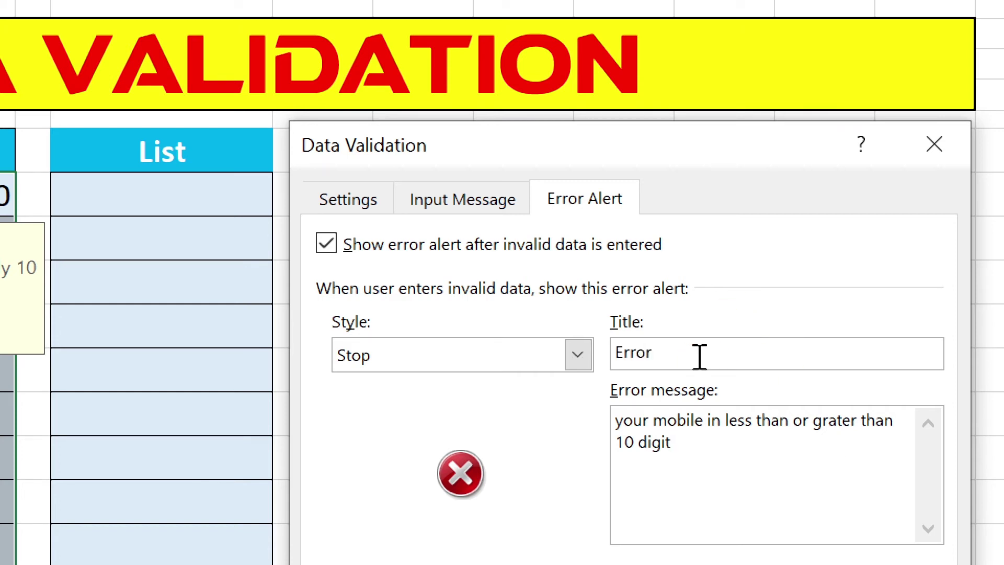
{"action": "type", "text": "Msg:"}
{"action": "left_click", "coordinate": [620, 421]}
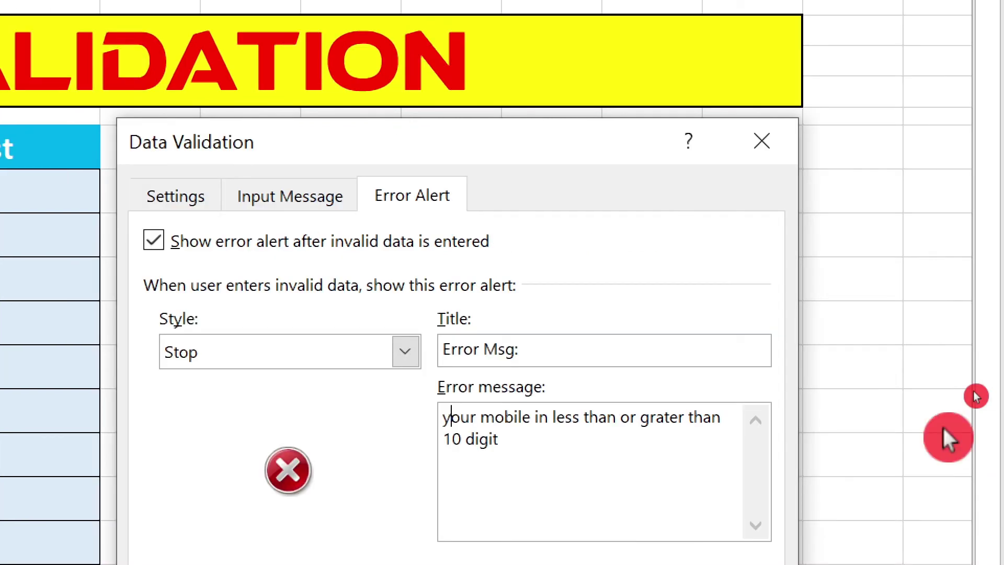
{"action": "key", "text": "Delete"}
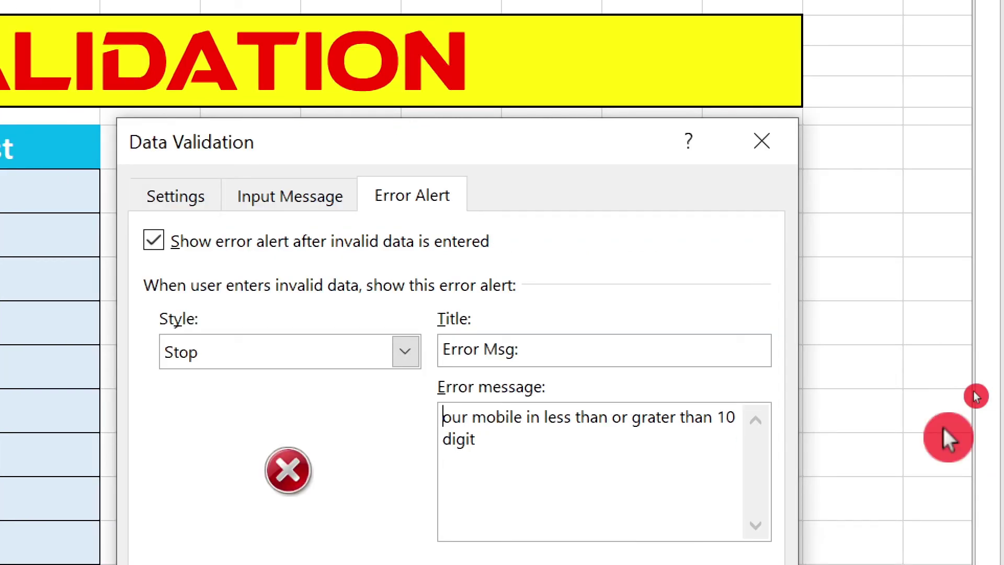
{"action": "type", "text": "Y"}
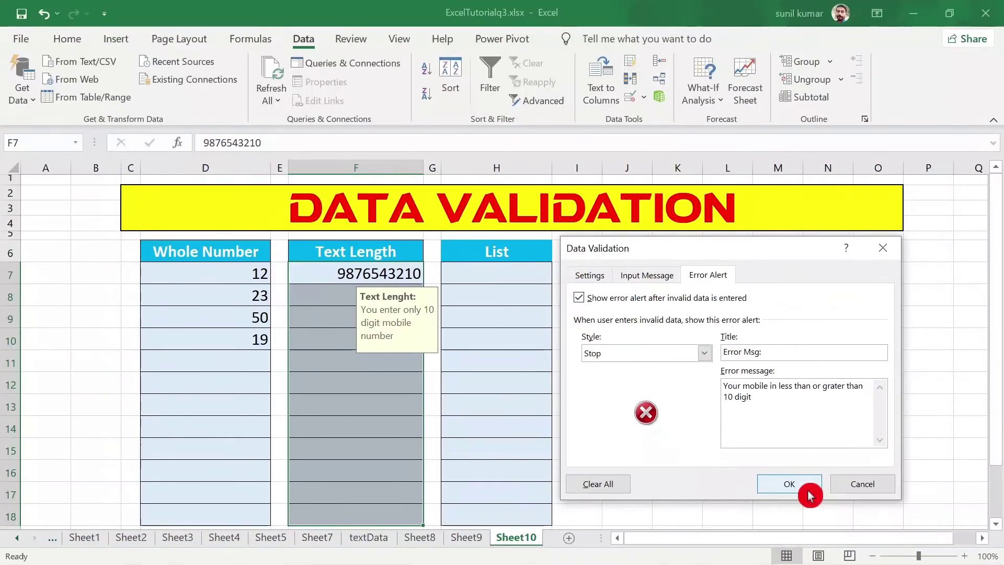
{"action": "left_click", "coordinate": [806, 487]}
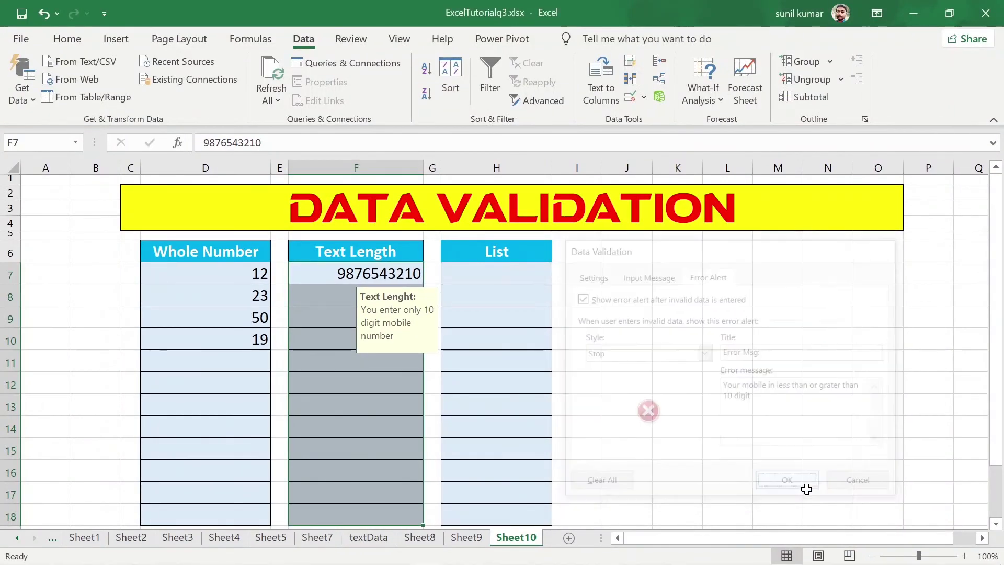
{"action": "left_click", "coordinate": [727, 274]}
{"action": "left_click", "coordinate": [365, 295]}
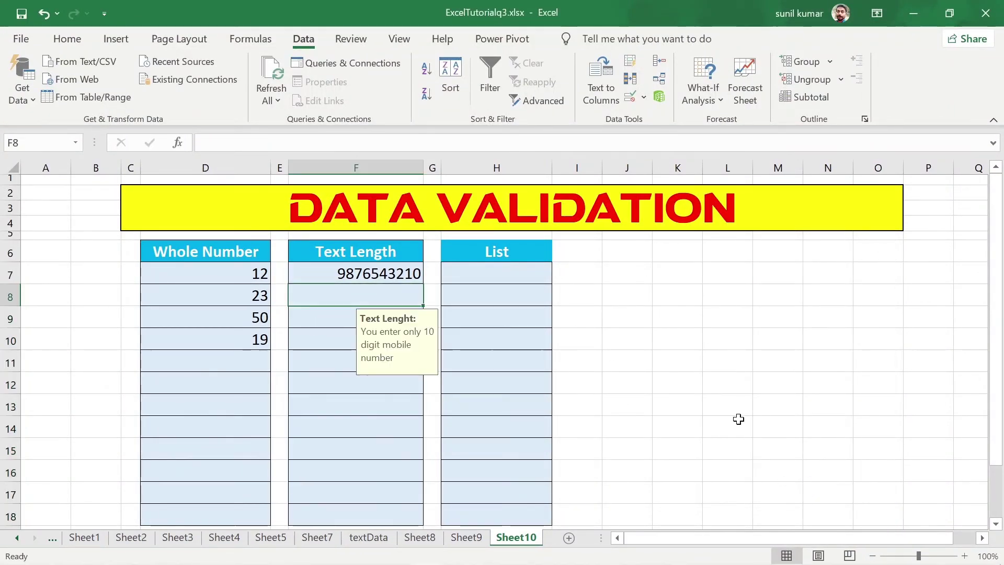
- Enter 12345566 in F8 and dismiss the custom Error Msg rejection
{"action": "type", "text": "12345566"}
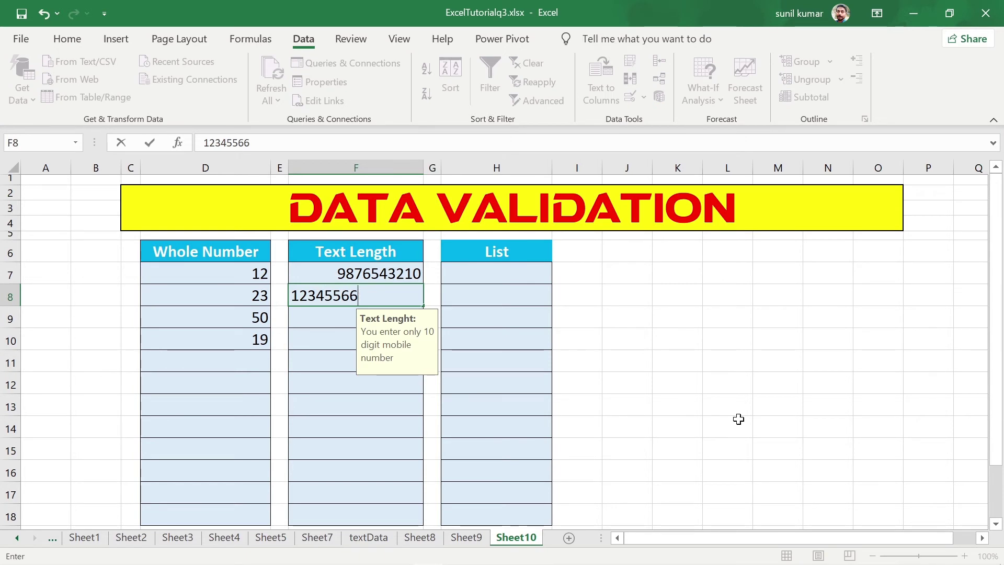
{"action": "left_click", "coordinate": [740, 423]}
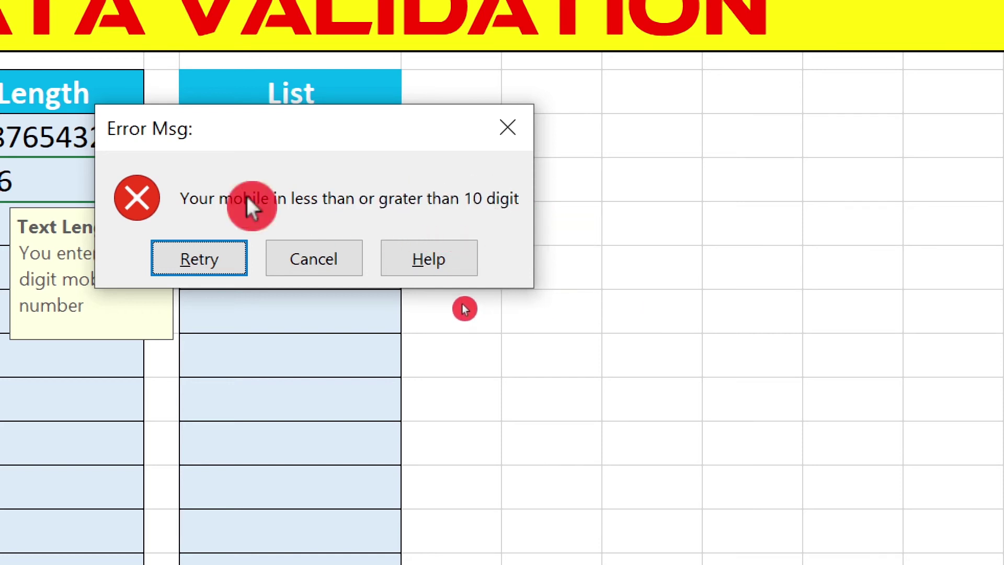
{"action": "left_click", "coordinate": [524, 144]}
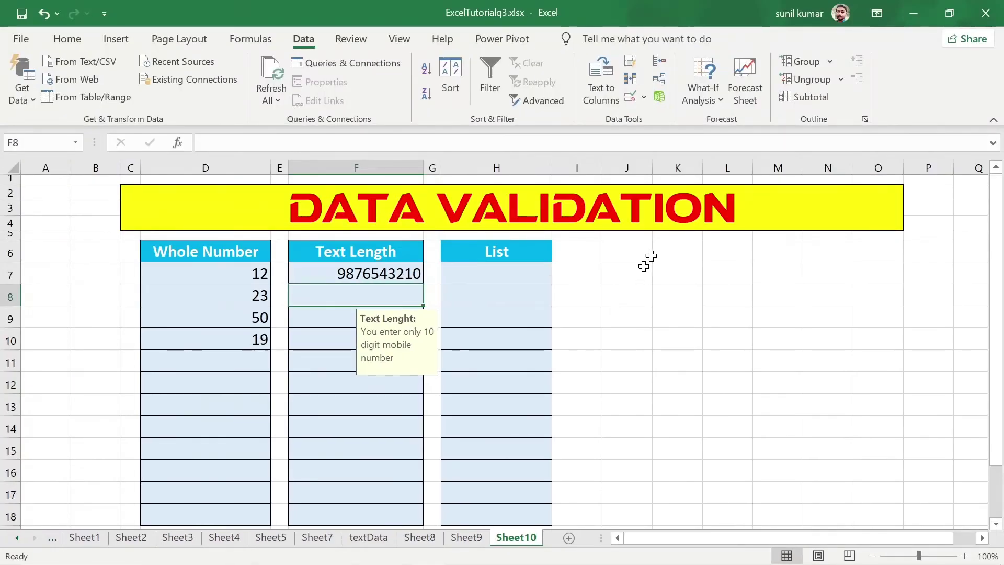
{"action": "left_click", "coordinate": [635, 296]}
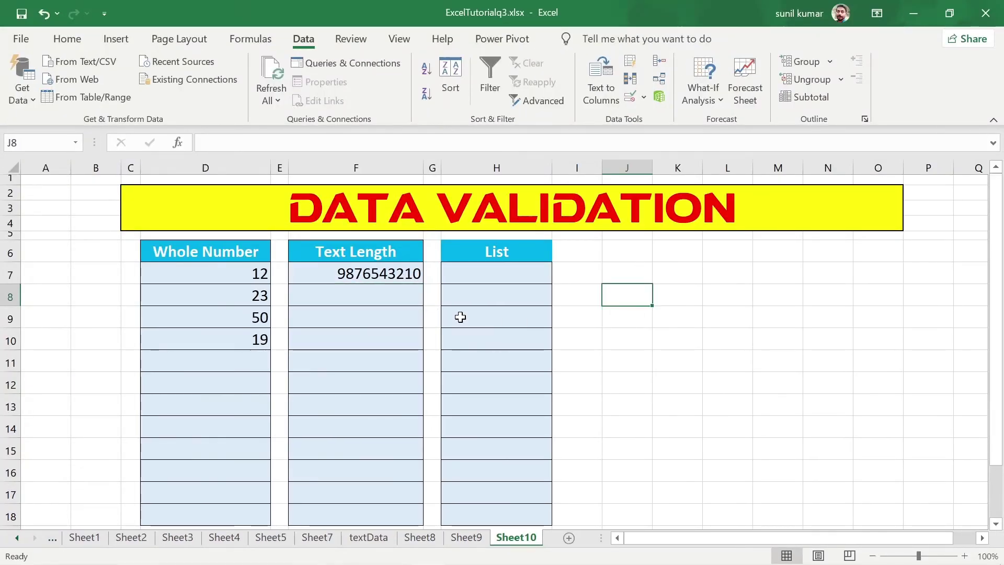
{"action": "left_click", "coordinate": [384, 321]}
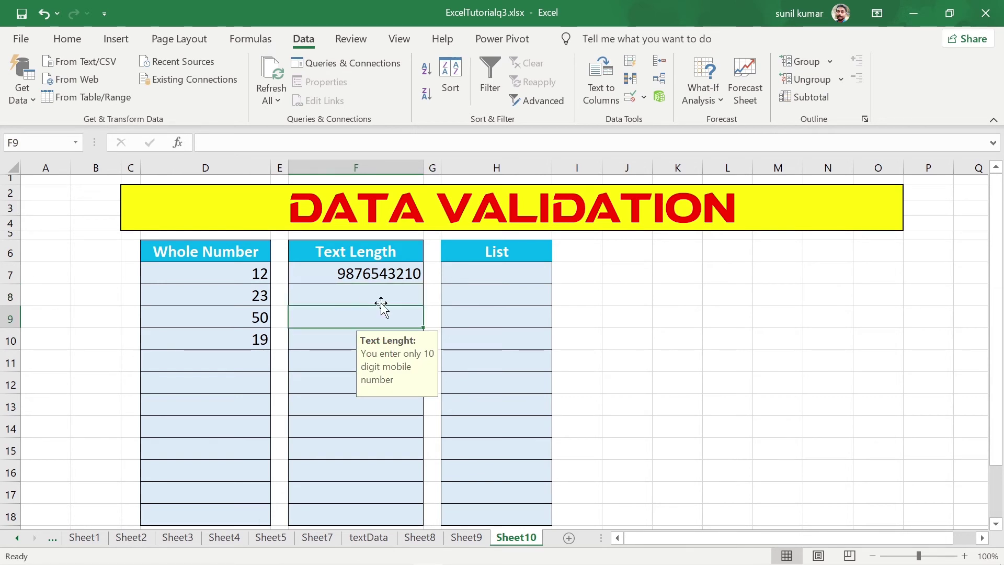
{"action": "type", "text": "1234567890"}
{"action": "key", "text": "Return"}
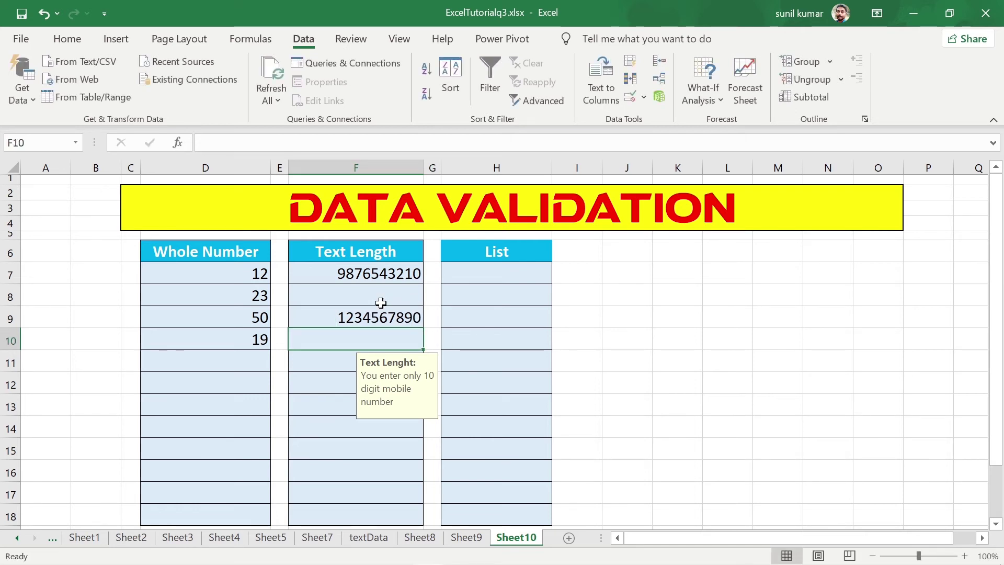
{"action": "type", "text": "1234567678899009"}
{"action": "left_click", "coordinate": [382, 308]}
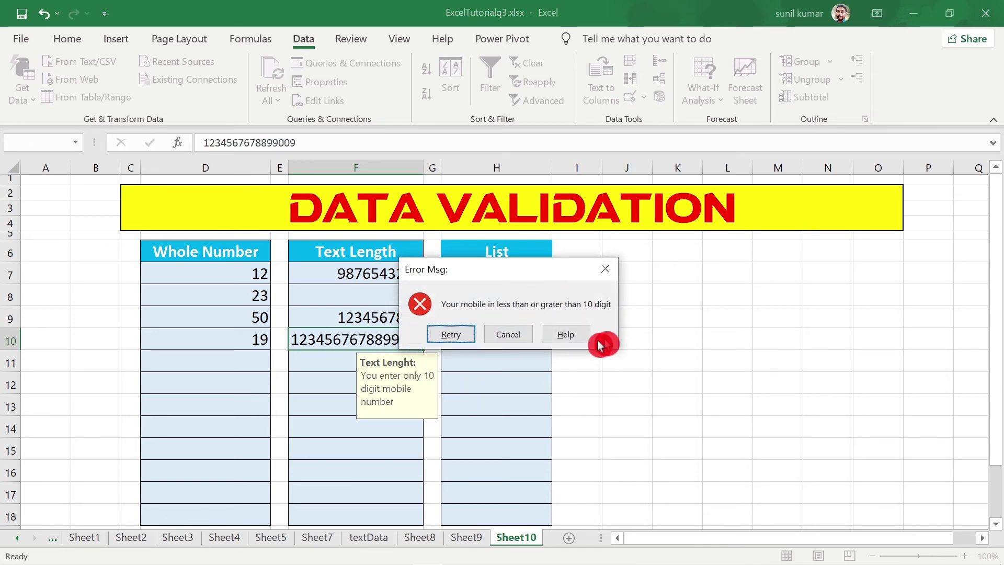
{"action": "left_click", "coordinate": [525, 335]}
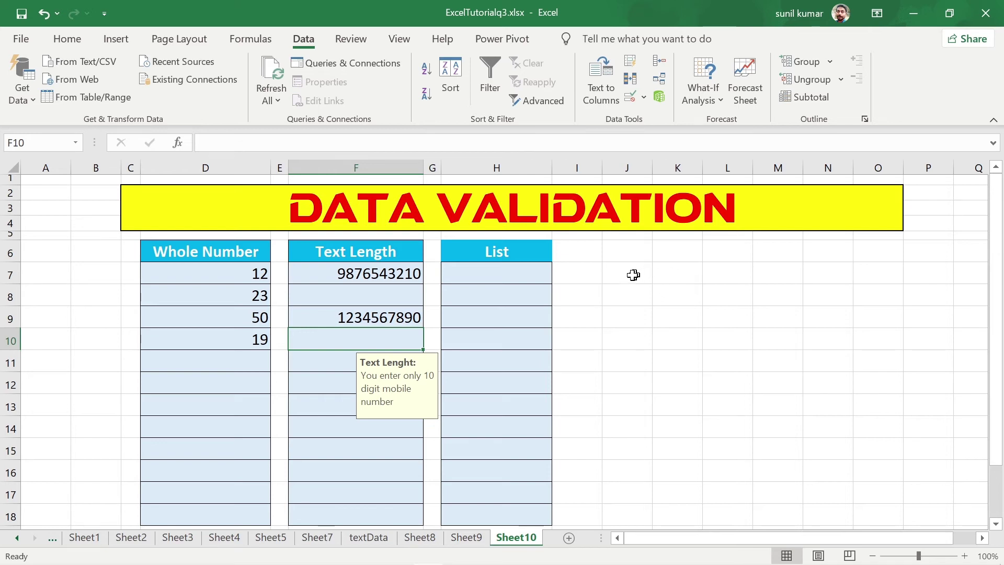
{"action": "left_click", "coordinate": [527, 258]}
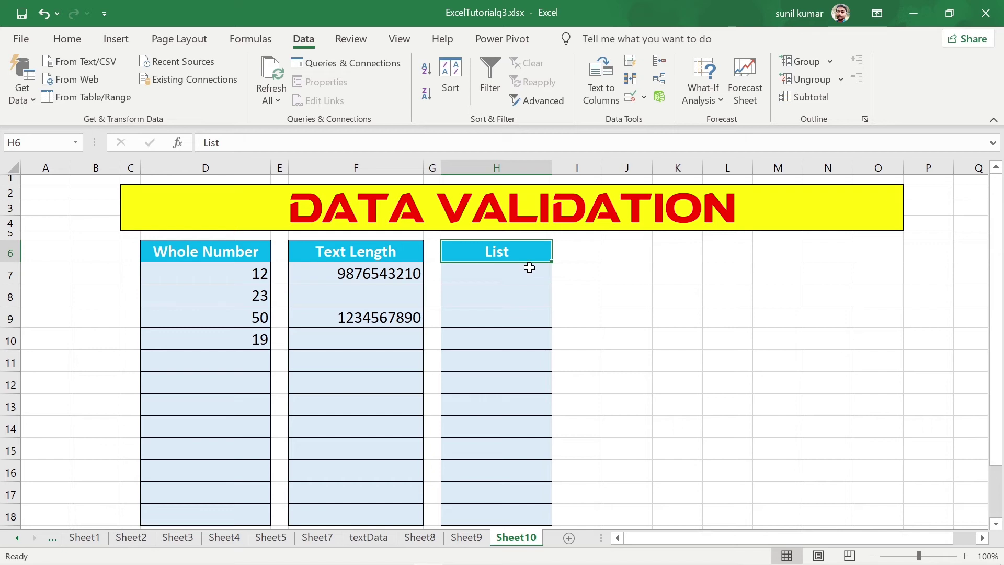
{"action": "left_click", "coordinate": [528, 276]}
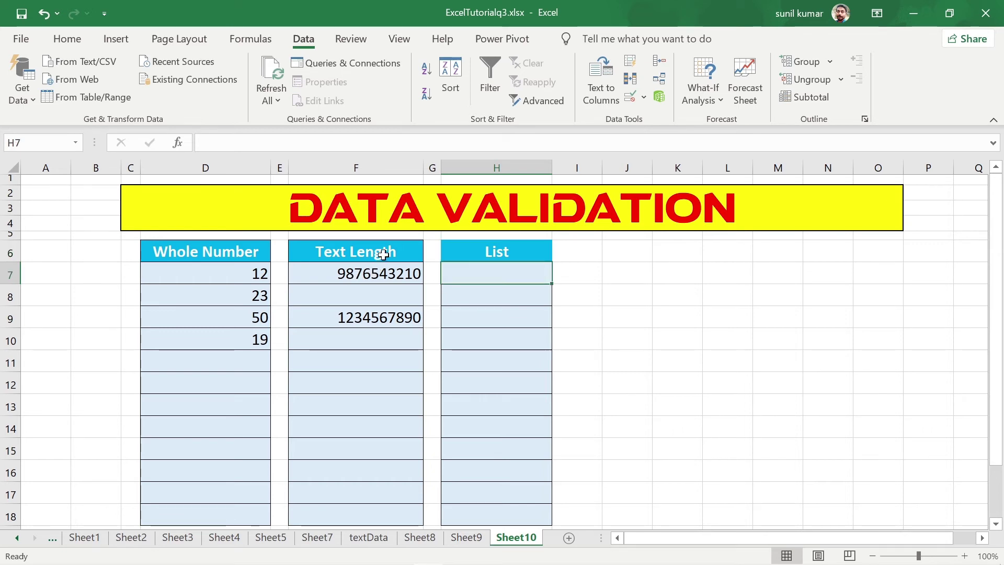
{"action": "left_click", "coordinate": [367, 272]}
{"action": "left_click", "coordinate": [303, 309]}
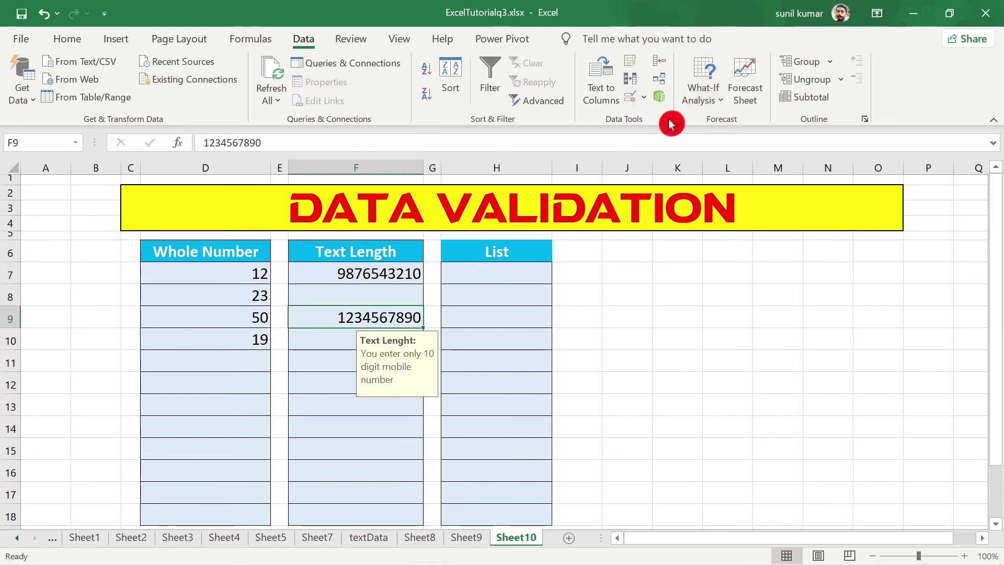
{"action": "left_click", "coordinate": [501, 273]}
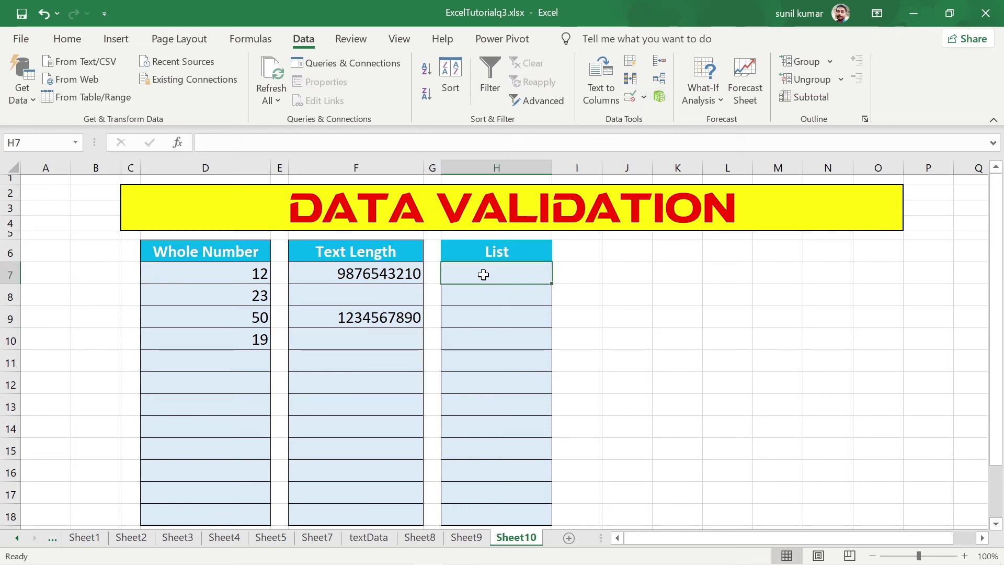
{"action": "left_click", "coordinate": [780, 256]}
{"action": "type", "text": "ran"}
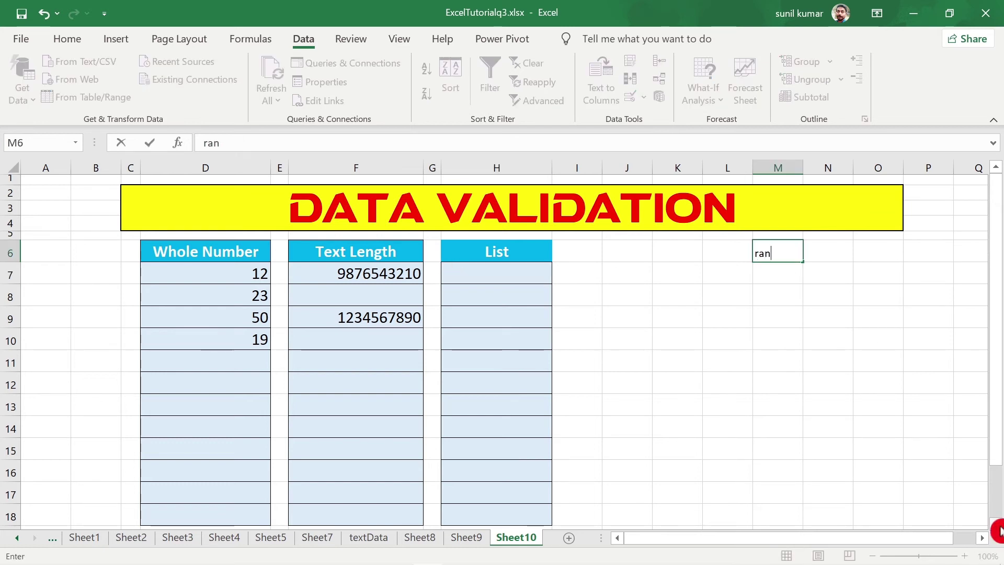
{"action": "key", "text": "BackSpace"}
{"action": "type", "text": "m"}
{"action": "key", "text": "Return"}
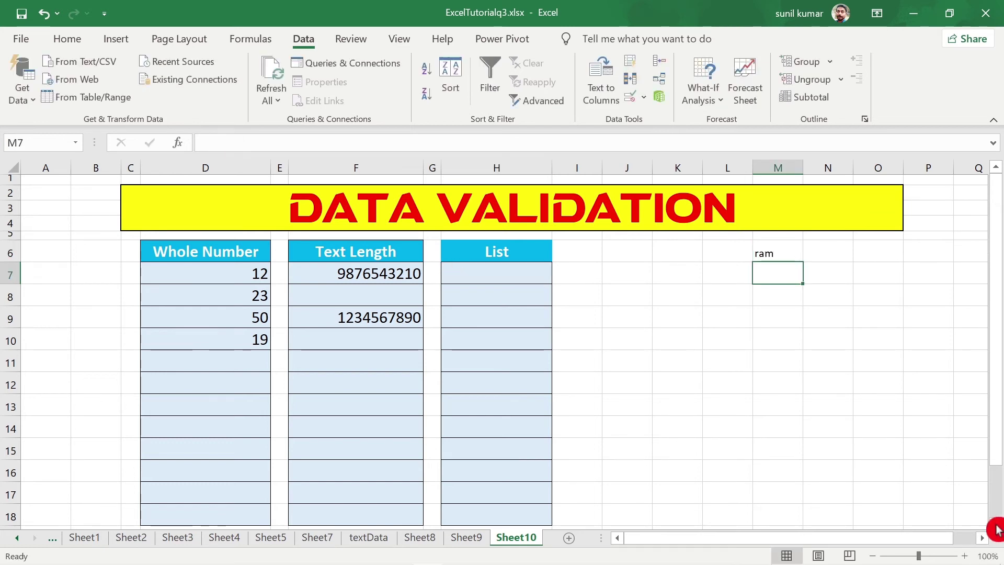
{"action": "left_click", "coordinate": [790, 254]}
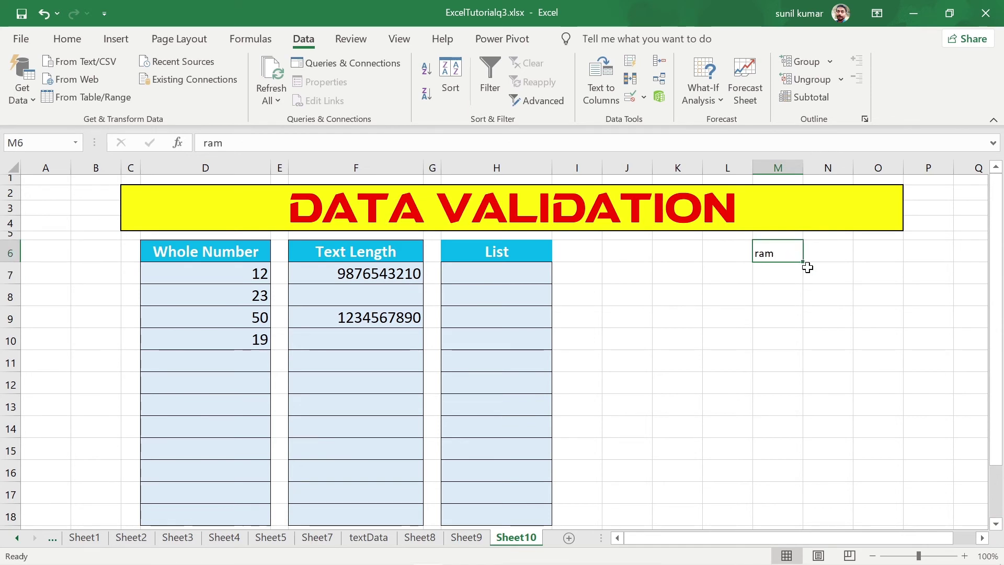
{"action": "left_click_drag", "start_coordinate": [804, 263], "coordinate": [818, 442]}
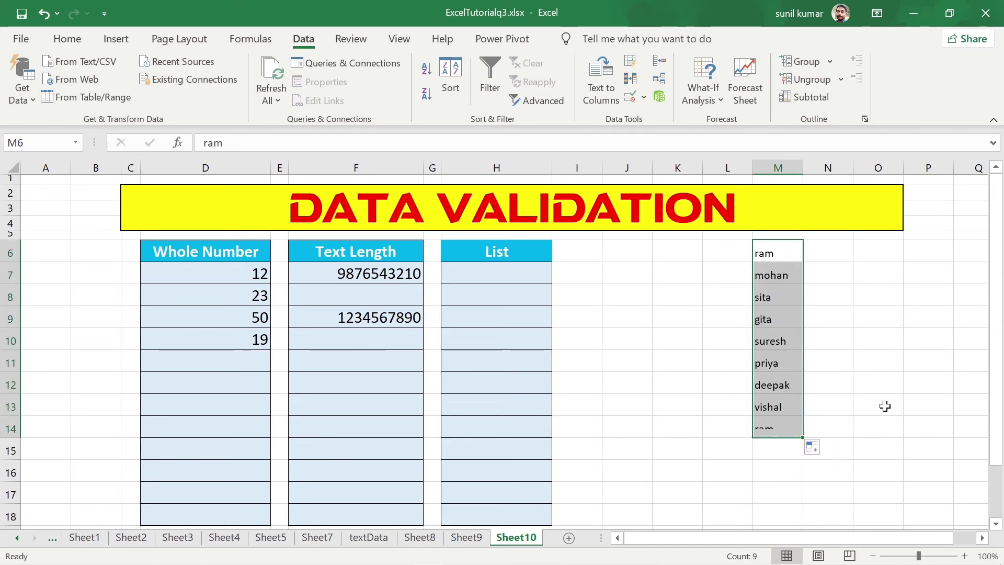
{"action": "left_click", "coordinate": [882, 400]}
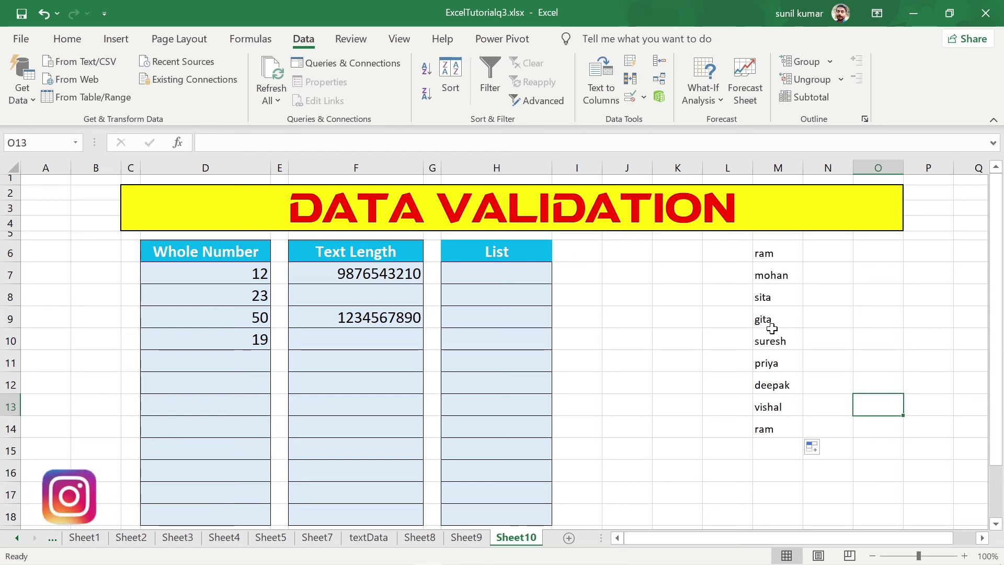
{"action": "left_click_drag", "start_coordinate": [767, 252], "coordinate": [771, 451]}
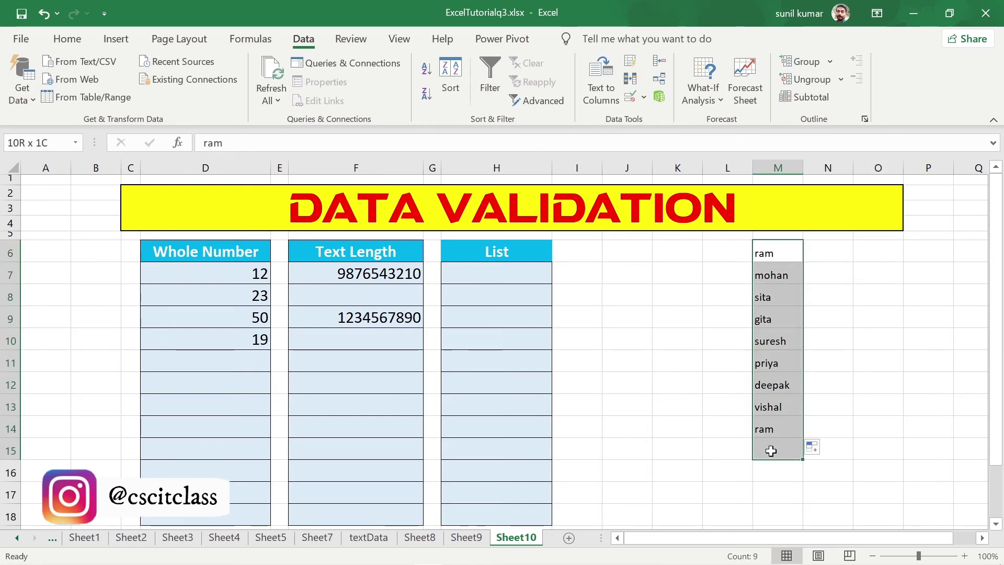
{"action": "left_click", "coordinate": [854, 346]}
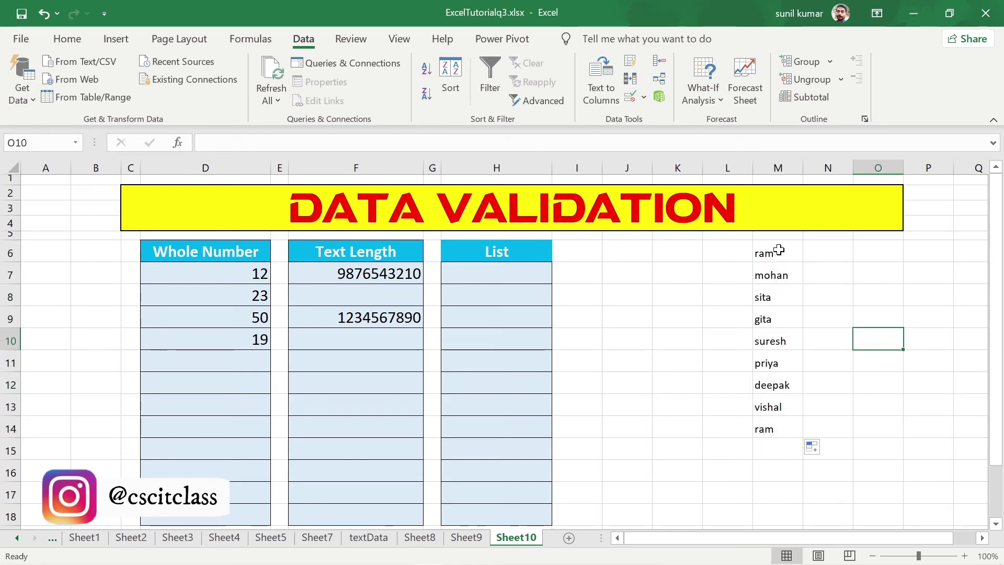
{"action": "left_click_drag", "start_coordinate": [779, 250], "coordinate": [780, 429]}
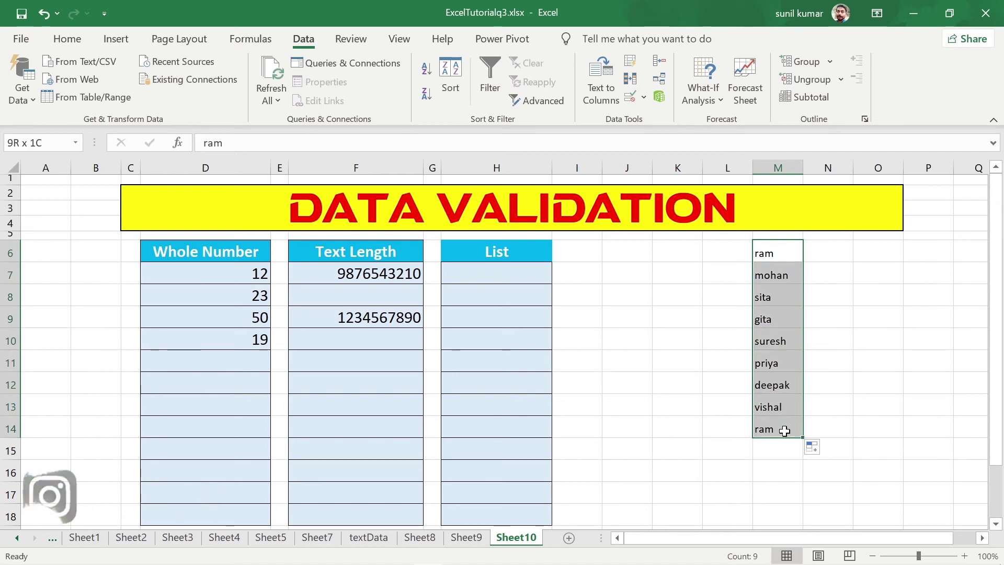
{"action": "left_click", "coordinate": [478, 295]}
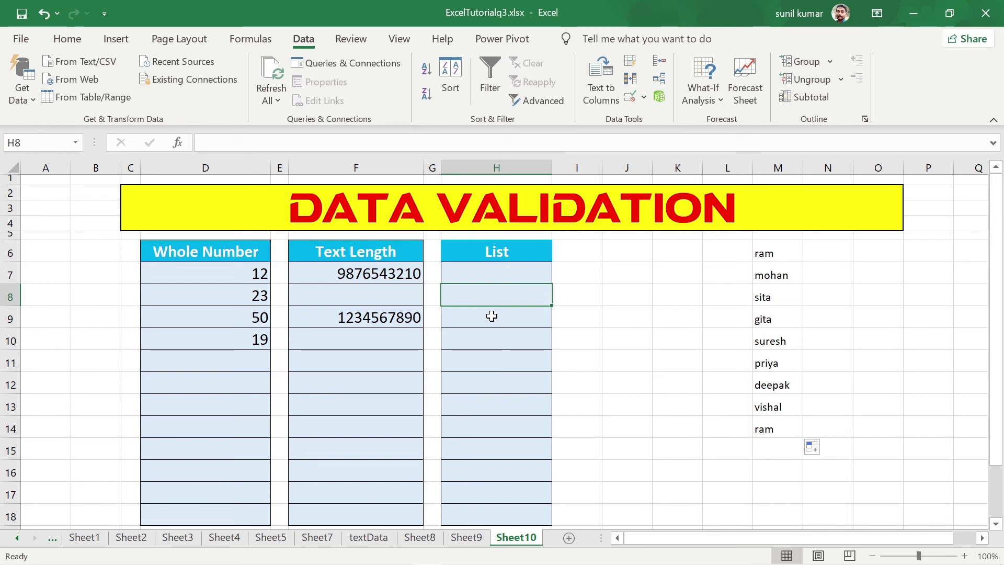
- Set H8's data validation to allow List entries
{"action": "left_click", "coordinate": [649, 99]}
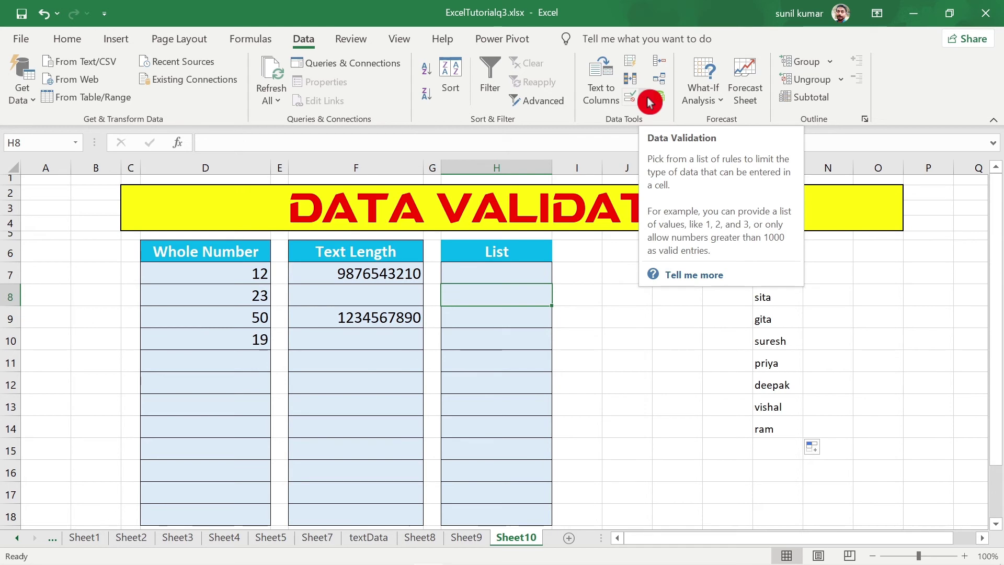
{"action": "left_click", "coordinate": [648, 99]}
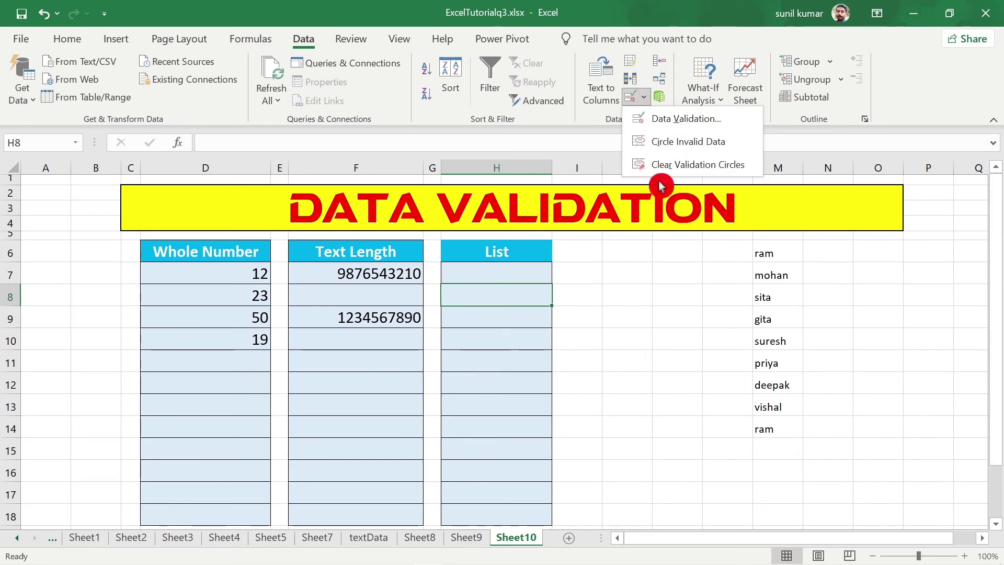
{"action": "left_click", "coordinate": [578, 294]}
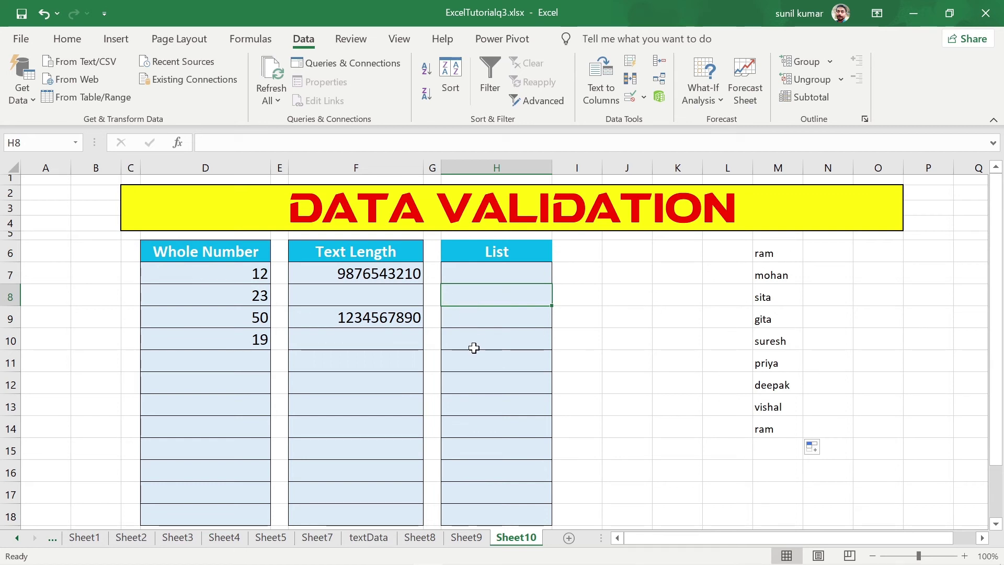
{"action": "left_click", "coordinate": [631, 97]}
{"action": "left_click", "coordinate": [588, 275]}
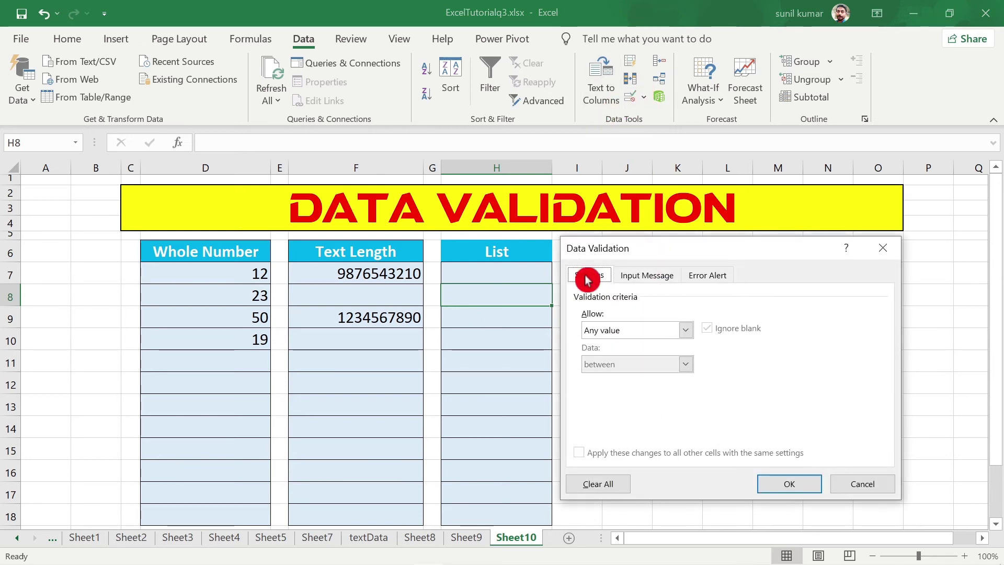
{"action": "left_click", "coordinate": [690, 335]}
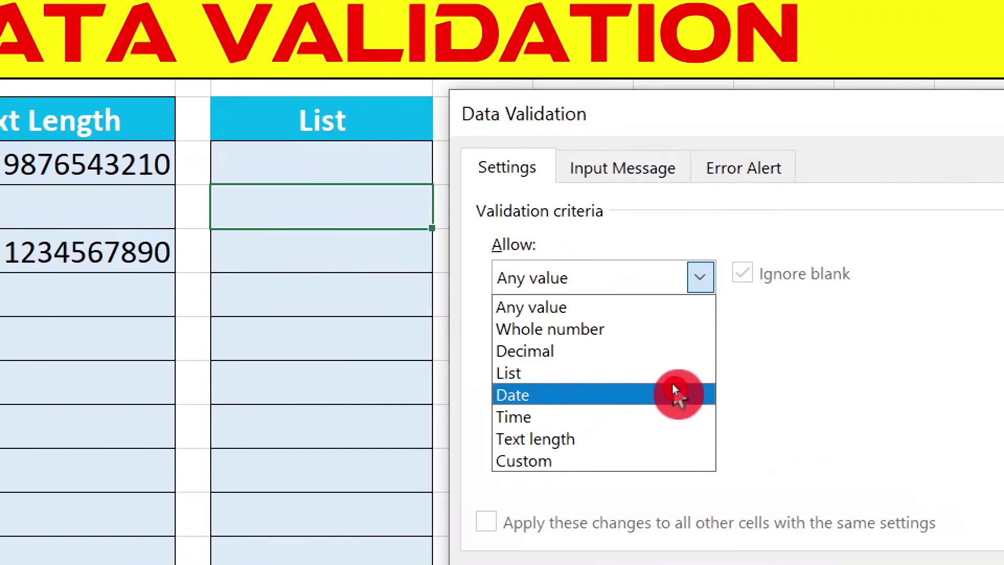
{"action": "left_click", "coordinate": [673, 379]}
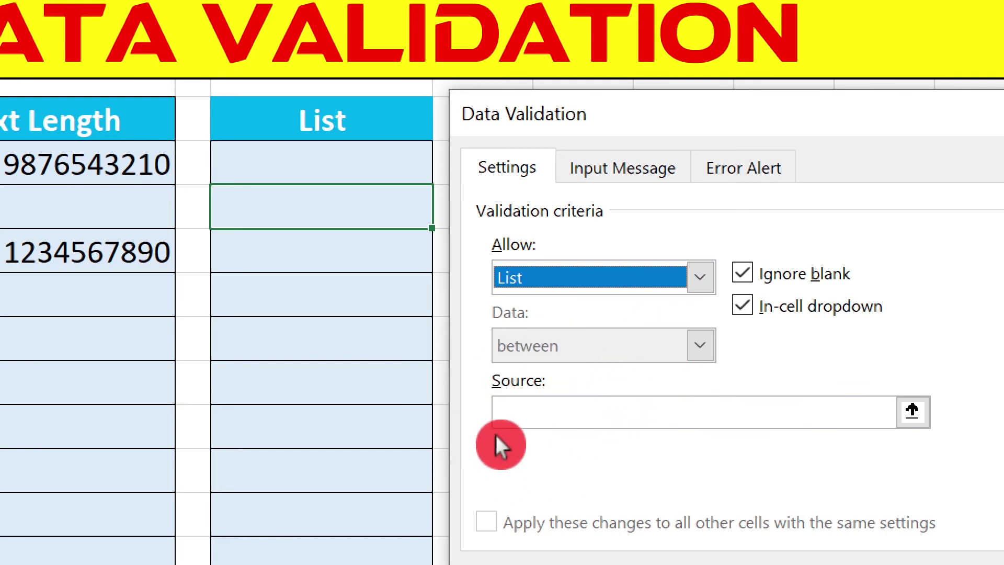
- Set the list source to the names in M6:M14 and apply it
{"action": "left_click", "coordinate": [533, 418]}
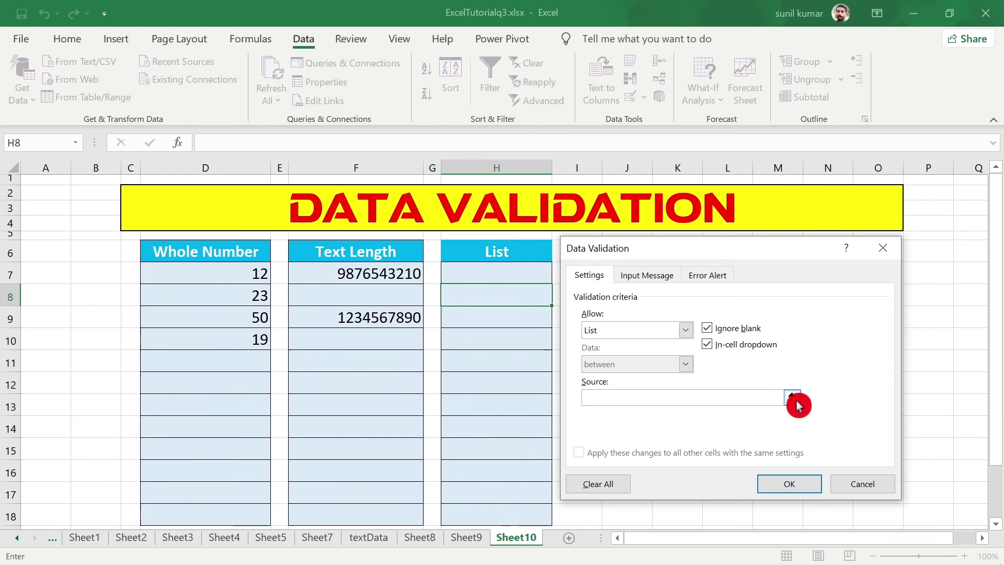
{"action": "left_click", "coordinate": [796, 400]}
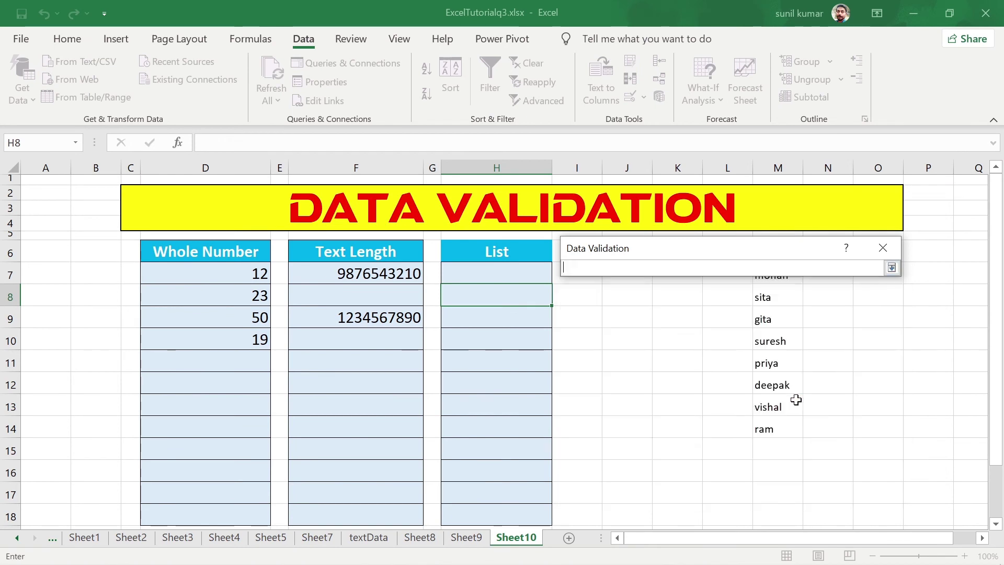
{"action": "left_click_drag", "start_coordinate": [755, 256], "coordinate": [744, 159]}
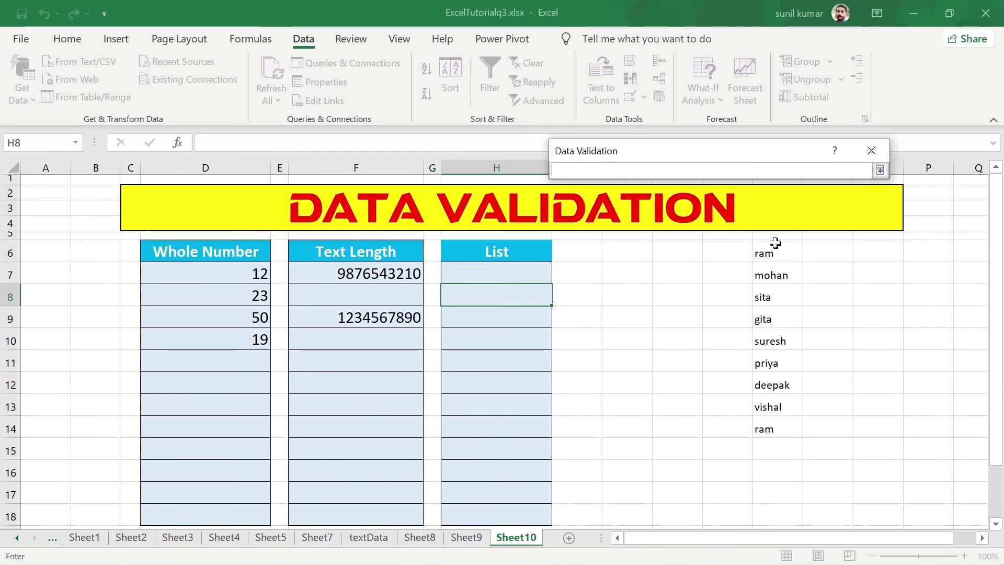
{"action": "left_click_drag", "start_coordinate": [775, 242], "coordinate": [784, 426]}
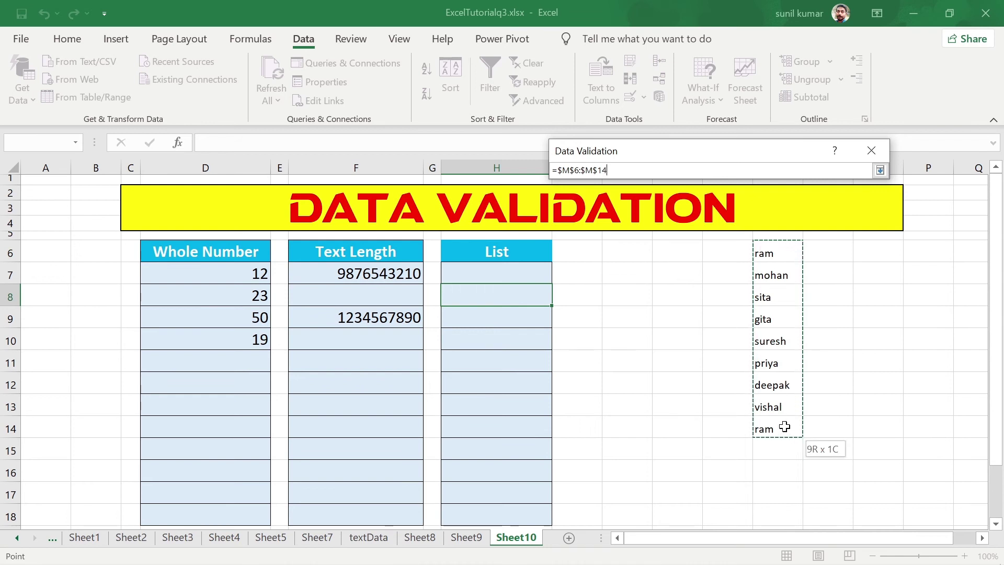
{"action": "left_click", "coordinate": [881, 170]}
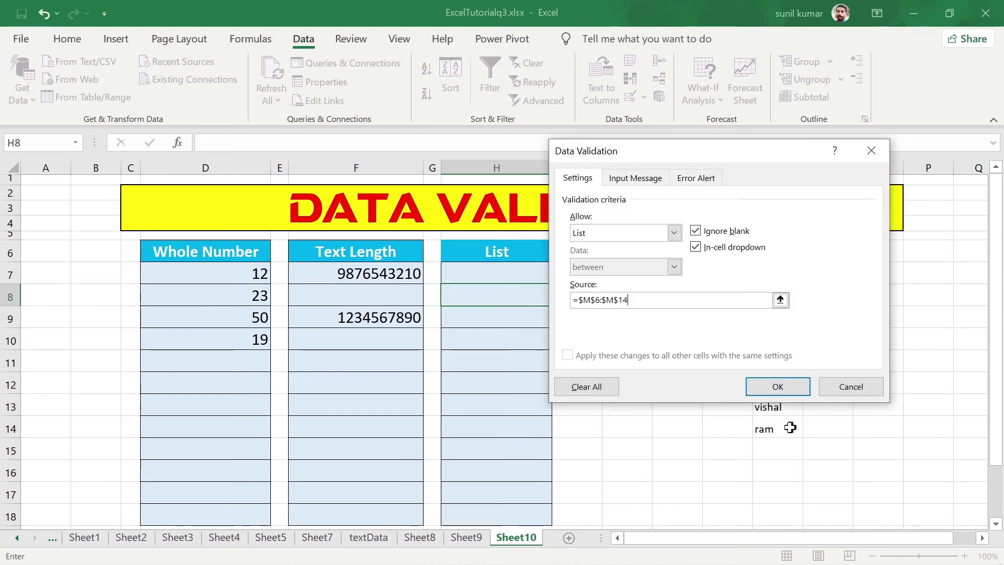
{"action": "left_click", "coordinate": [787, 387]}
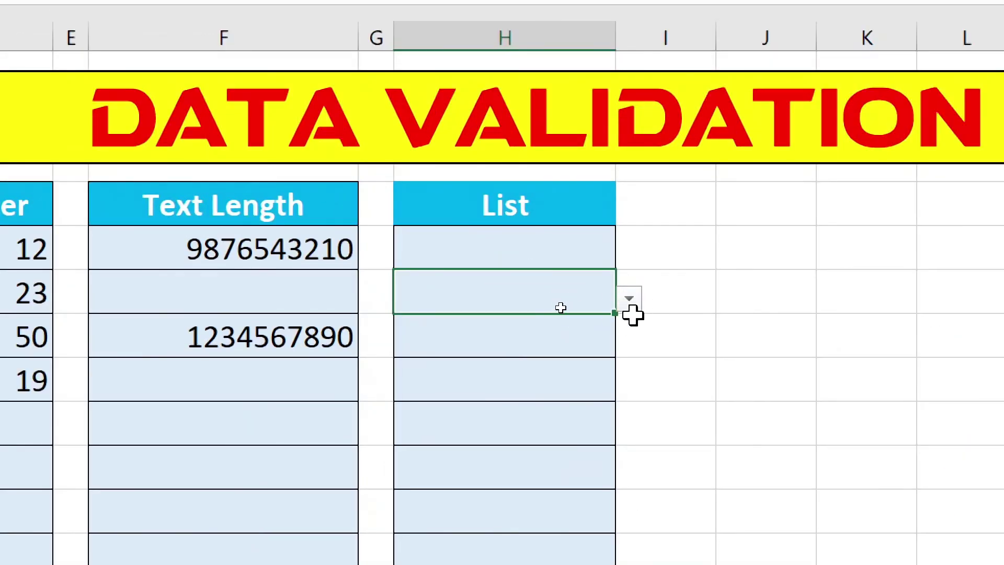
- Pick mohan, then priya, from H8's dropdown of names
{"action": "left_click", "coordinate": [633, 309]}
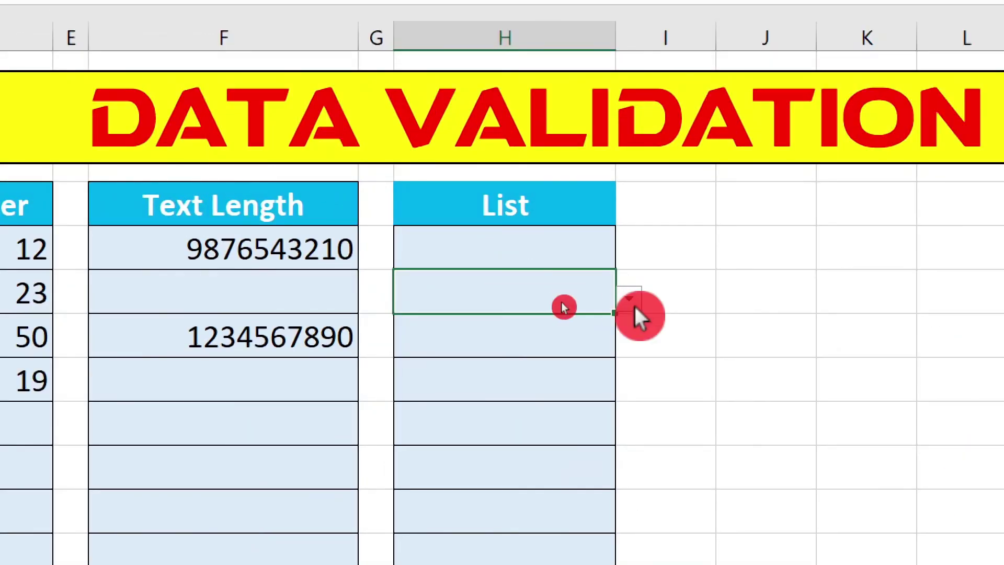
{"action": "left_click", "coordinate": [634, 309]}
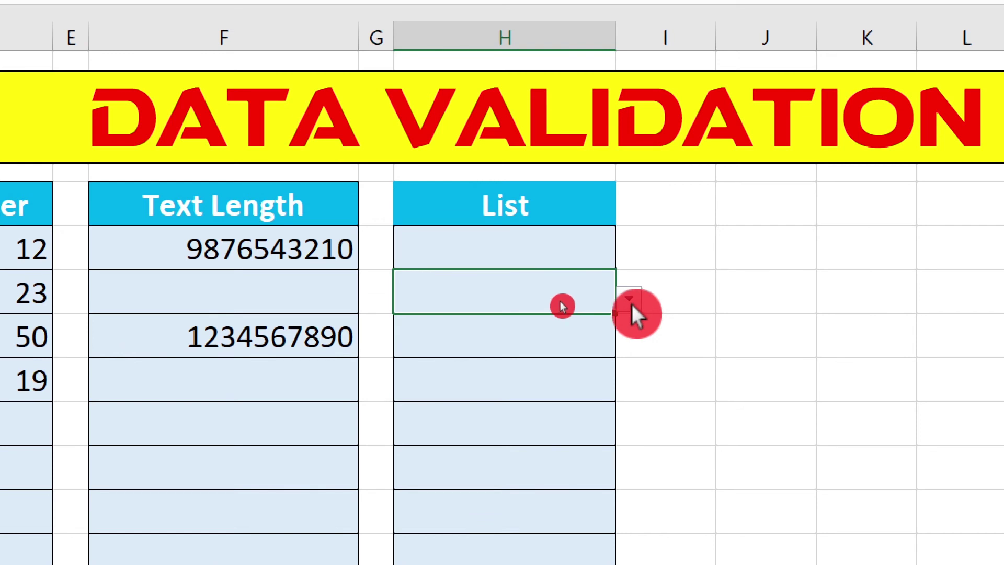
{"action": "left_click", "coordinate": [631, 302]}
{"action": "left_click", "coordinate": [627, 476]}
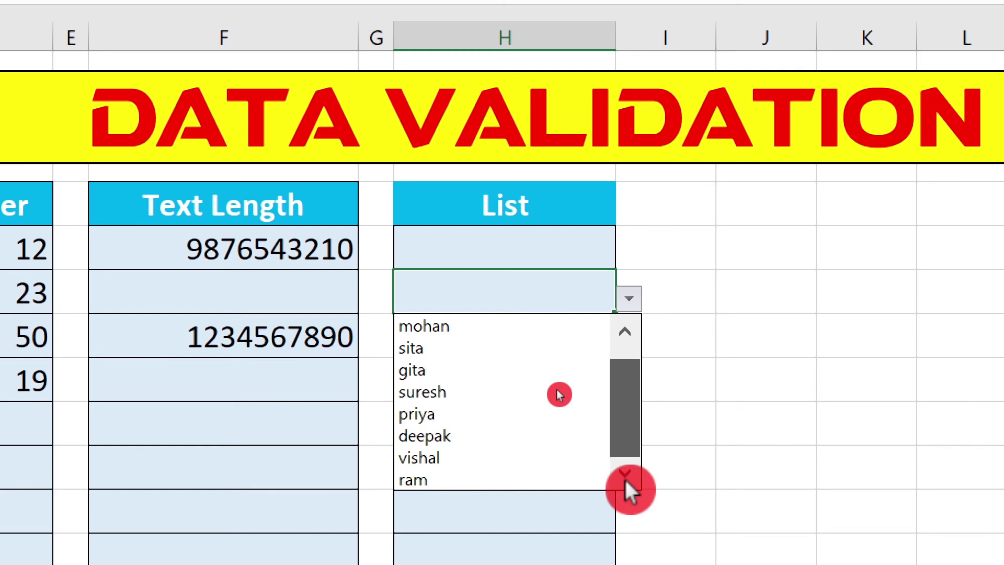
{"action": "mouse_move", "coordinate": [624, 445]}
{"action": "left_mouse_down"}
{"action": "mouse_move", "coordinate": [623, 357]}
{"action": "mouse_move", "coordinate": [627, 410]}
{"action": "left_mouse_up"}
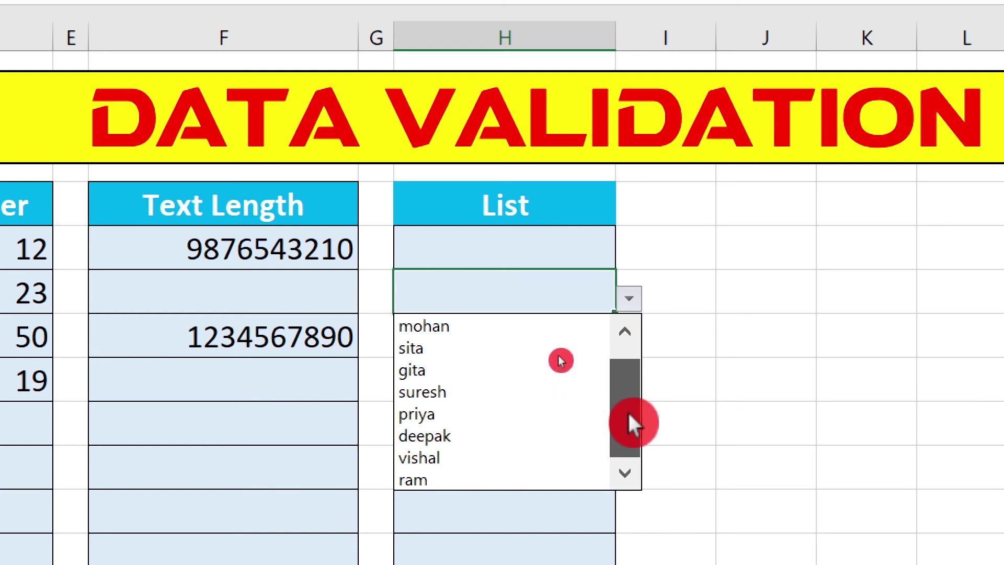
{"action": "left_click", "coordinate": [458, 335]}
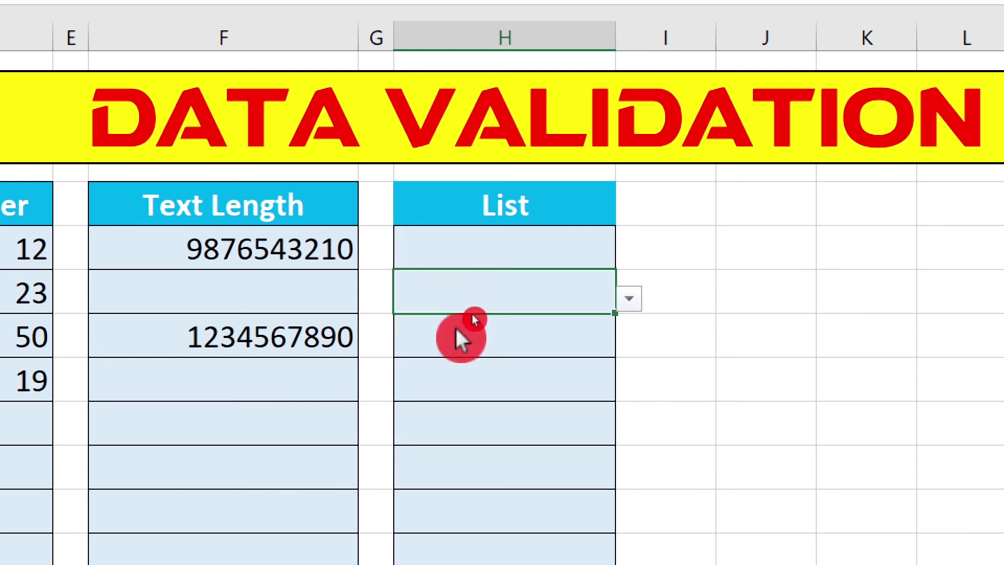
{"action": "type", "text": "mohan"}
{"action": "left_click", "coordinate": [629, 299]}
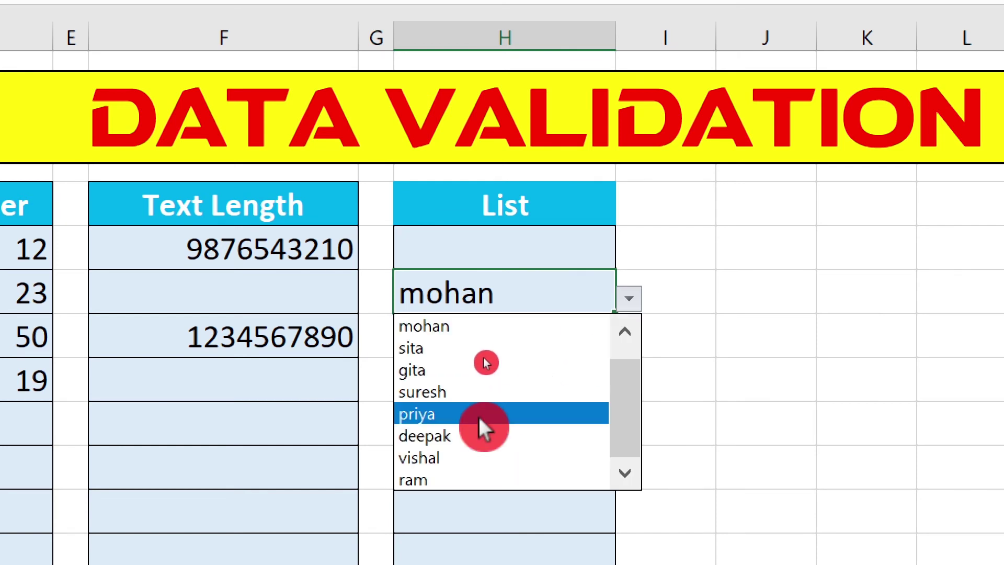
{"action": "left_click", "coordinate": [482, 414]}
- Switch H8 through vishal, suresh and deepak, ending on suresh
{"action": "left_click", "coordinate": [629, 298]}
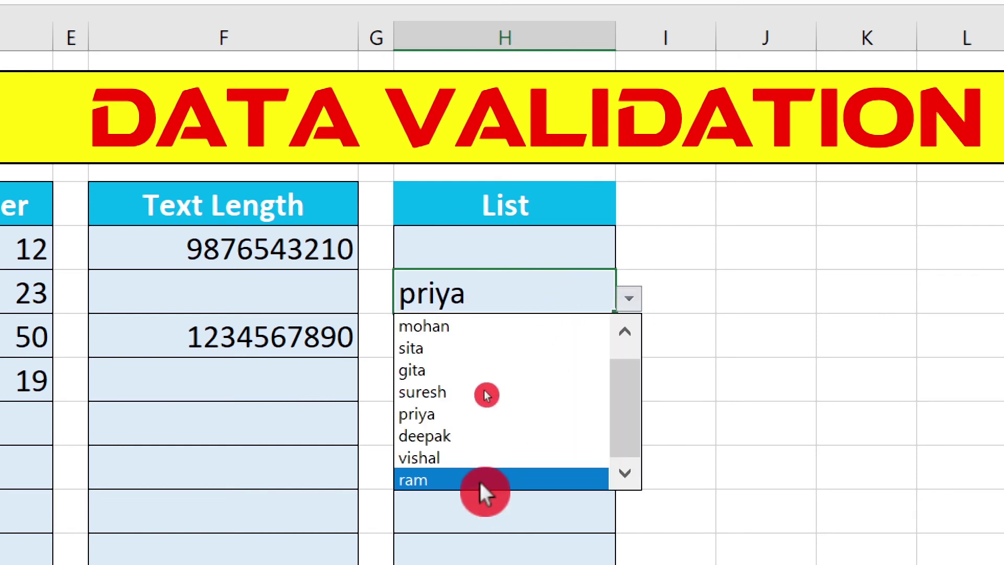
{"action": "left_click", "coordinate": [479, 461]}
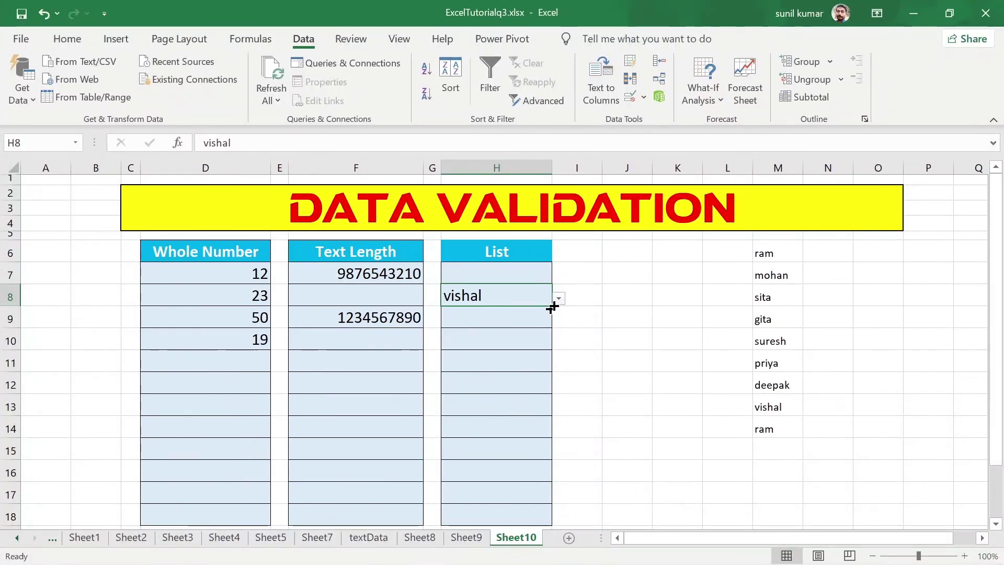
{"action": "left_click", "coordinate": [558, 303]}
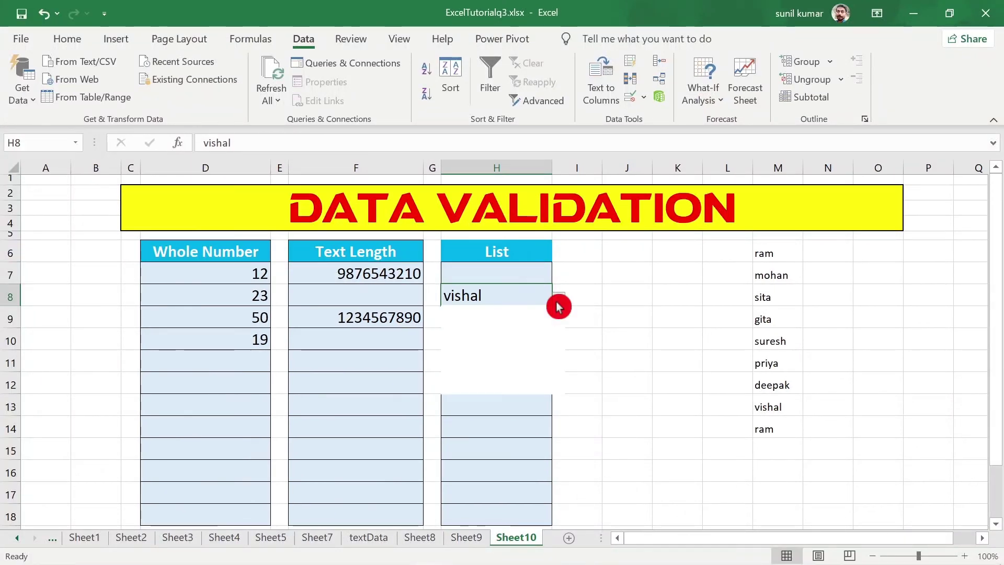
{"action": "left_click", "coordinate": [516, 346]}
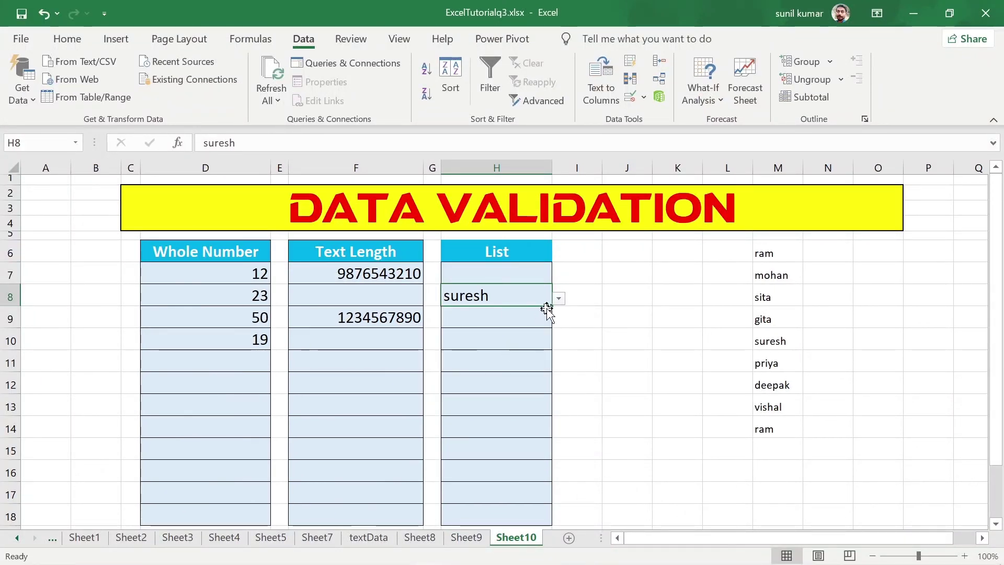
{"action": "left_click", "coordinate": [558, 301]}
{"action": "left_click", "coordinate": [498, 367]}
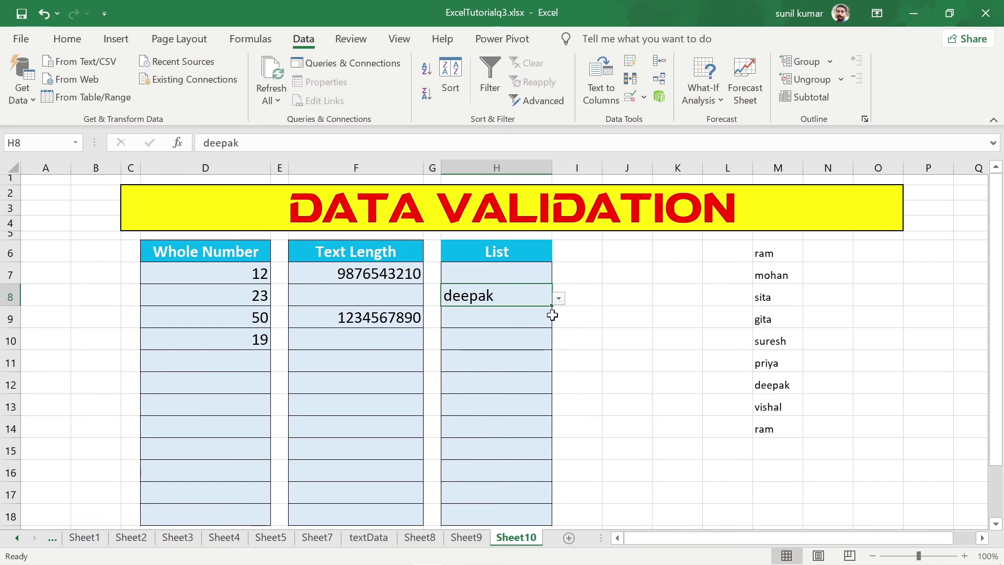
{"action": "left_click", "coordinate": [565, 300]}
{"action": "key", "text": "Left"}
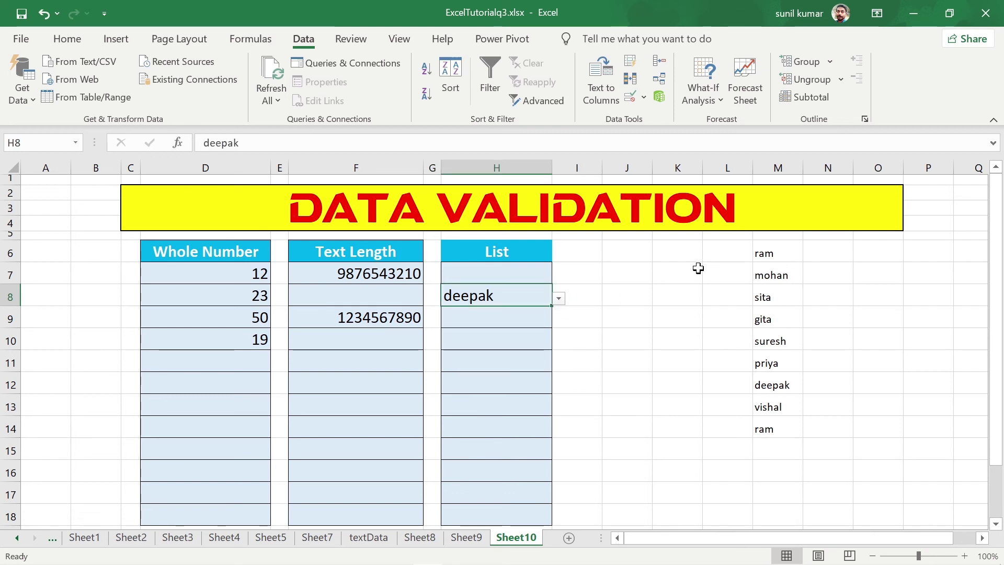
{"action": "left_click", "coordinate": [558, 298]}
{"action": "left_click", "coordinate": [528, 346]}
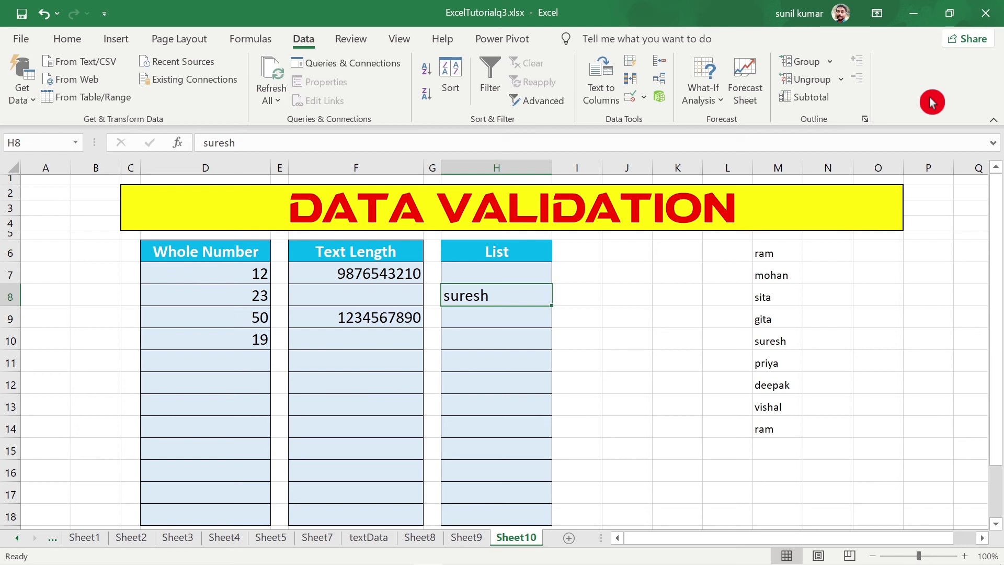
- Inspect the List column's error alert settings without changing them
{"action": "left_click", "coordinate": [644, 96]}
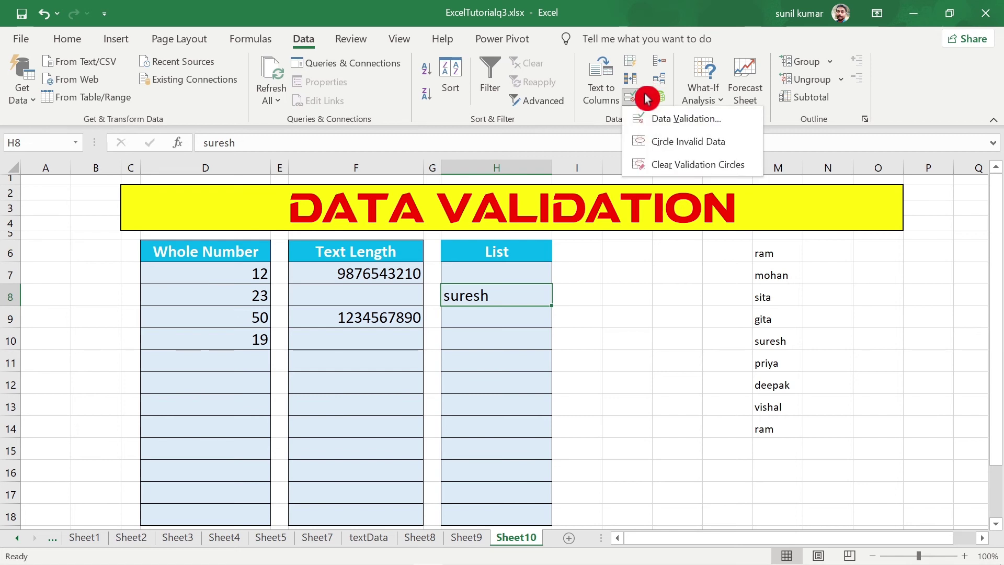
{"action": "left_click", "coordinate": [700, 119]}
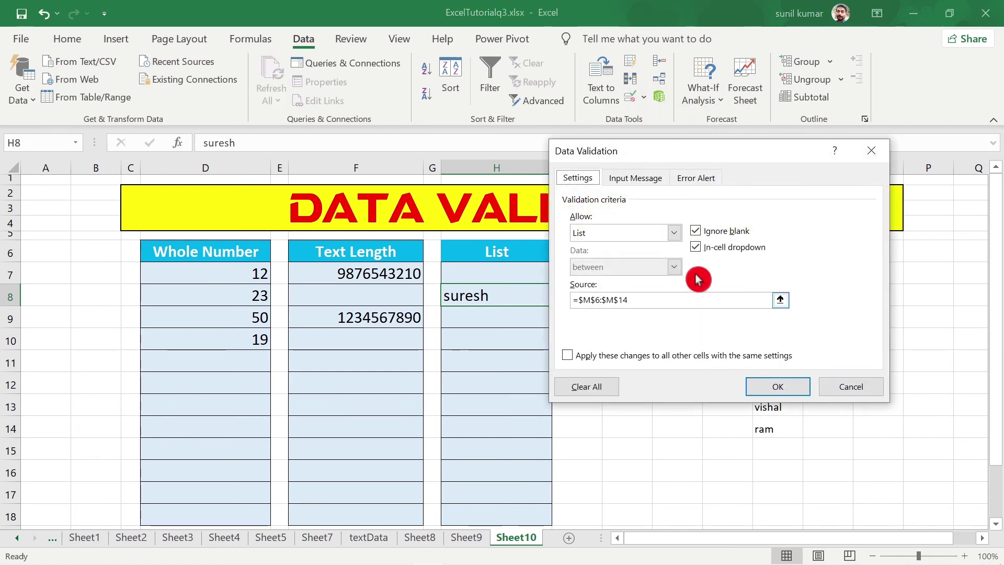
{"action": "left_click", "coordinate": [703, 186]}
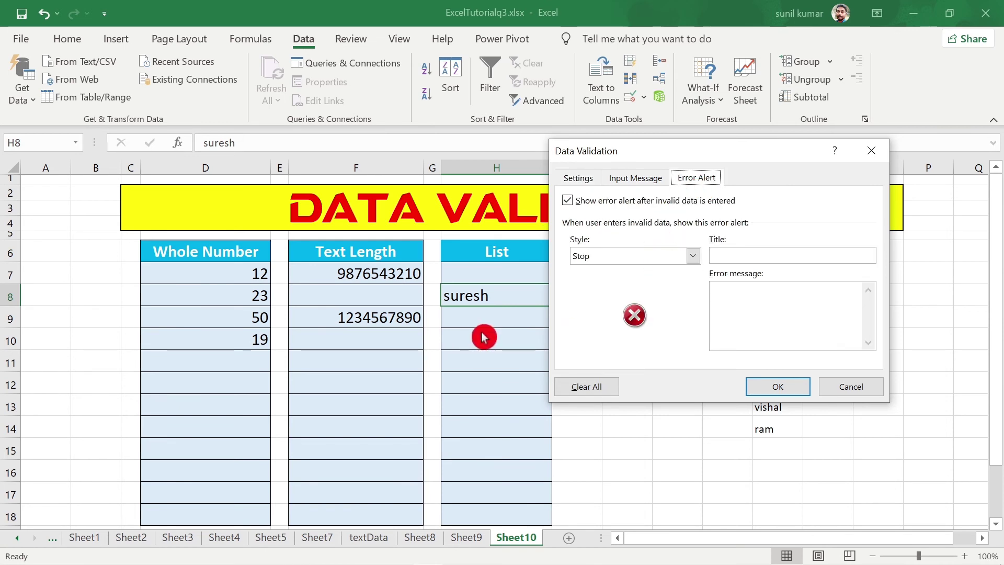
{"action": "left_click", "coordinate": [863, 392]}
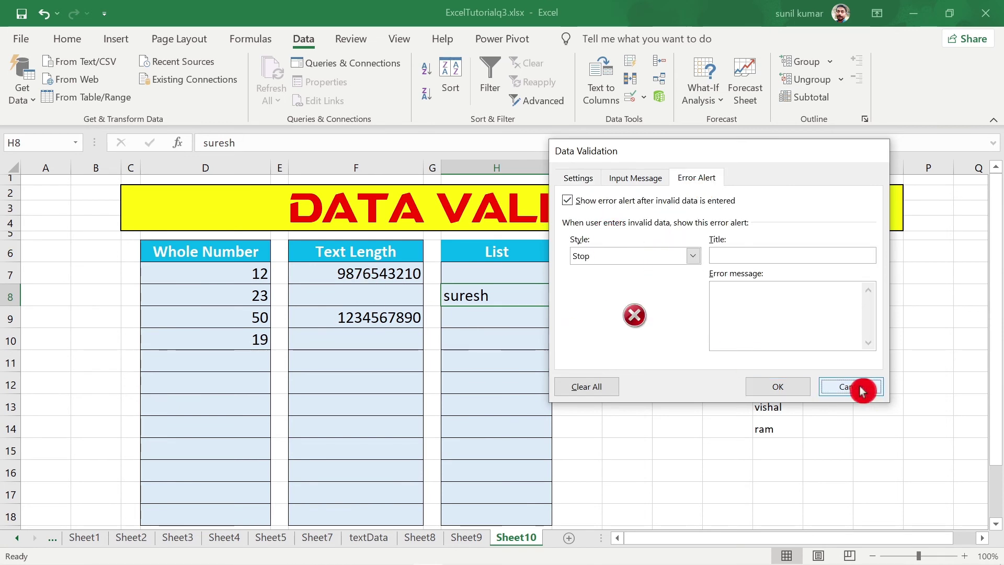
- Change the F7:F18 error alert style from Stop to Warning
{"action": "left_click", "coordinate": [372, 246]}
{"action": "mouse_move", "coordinate": [368, 273]}
{"action": "left_mouse_down"}
{"action": "mouse_move", "coordinate": [381, 489]}
{"action": "mouse_move", "coordinate": [381, 471]}
{"action": "left_mouse_up"}
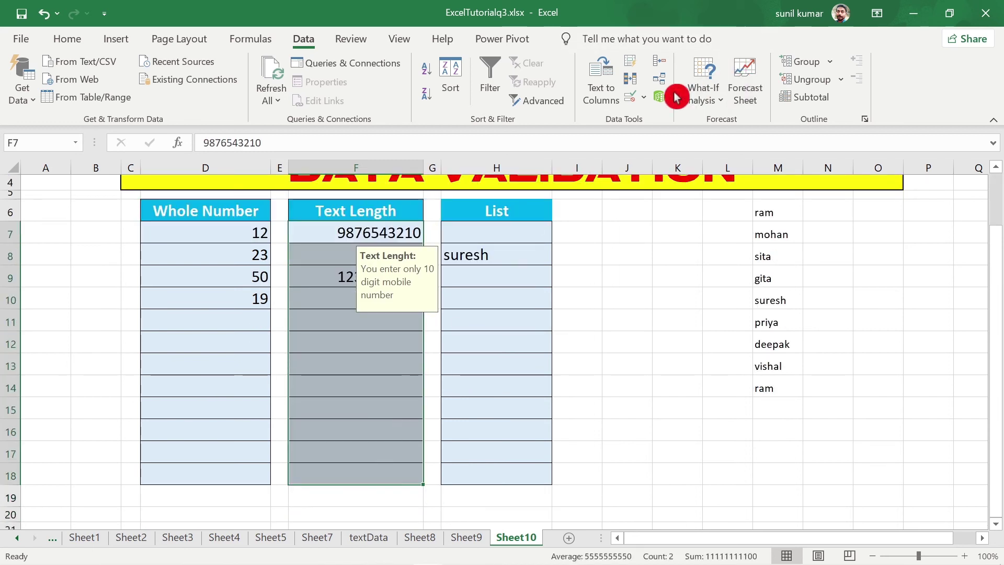
{"action": "left_click", "coordinate": [631, 98]}
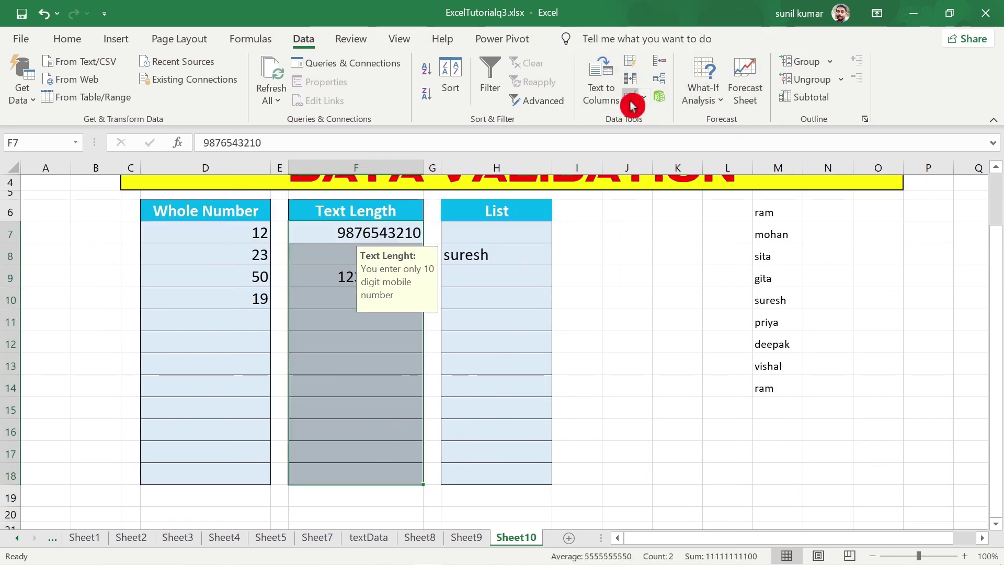
{"action": "left_click", "coordinate": [693, 255]}
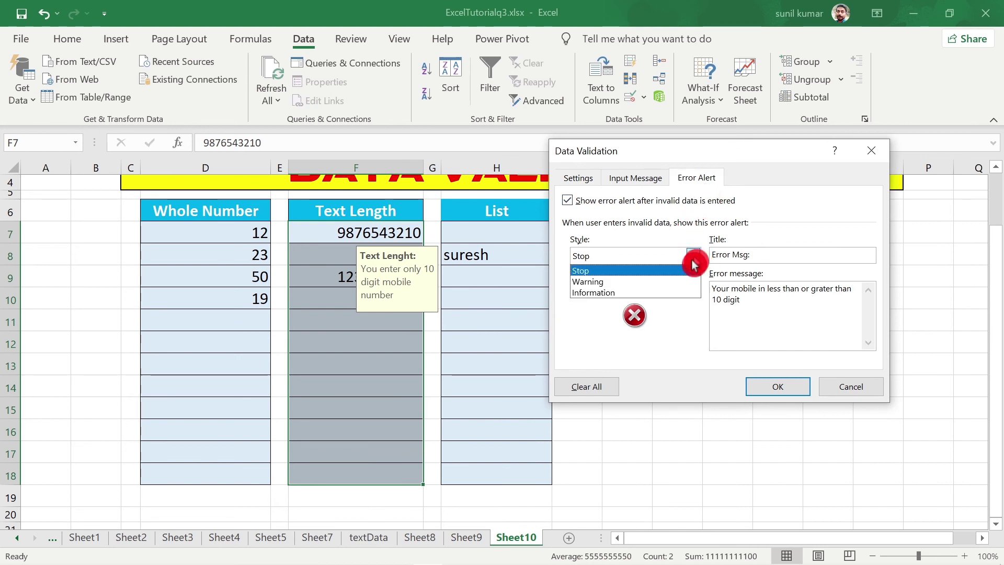
{"action": "left_click", "coordinate": [660, 285]}
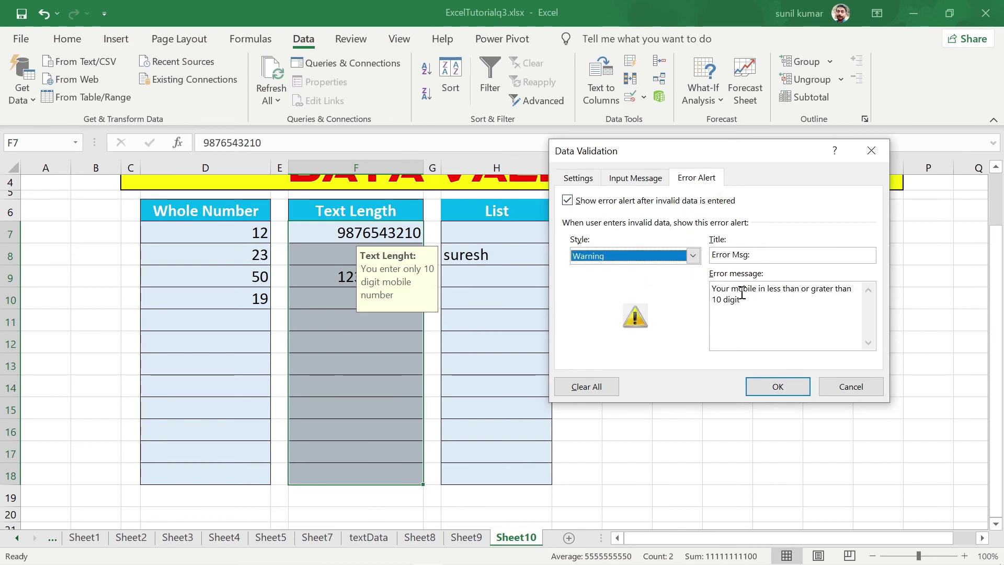
{"action": "left_click", "coordinate": [775, 388]}
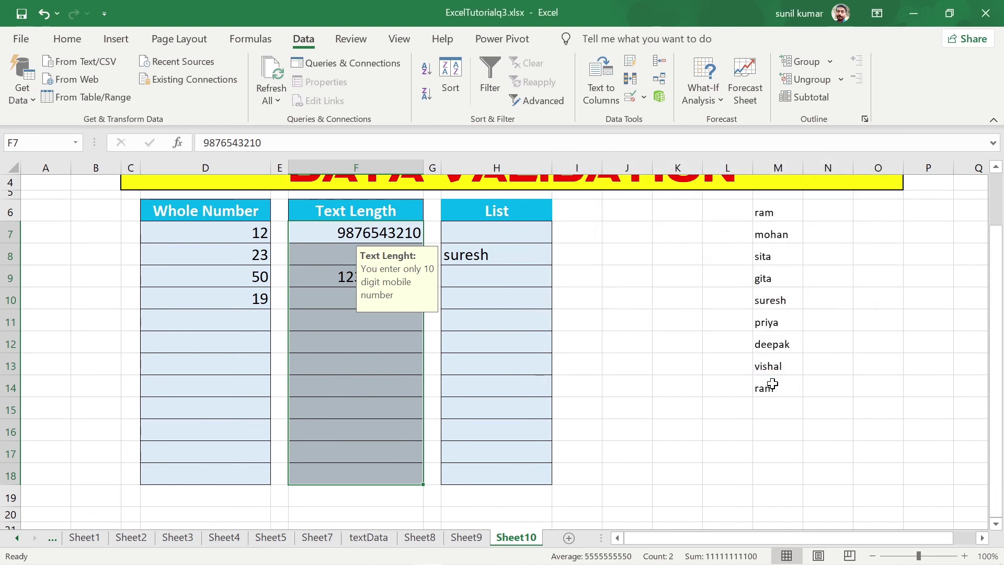
{"action": "left_click", "coordinate": [355, 320]}
- Keep 12344 in F11 despite the Warning alert
{"action": "type", "text": "12344"}
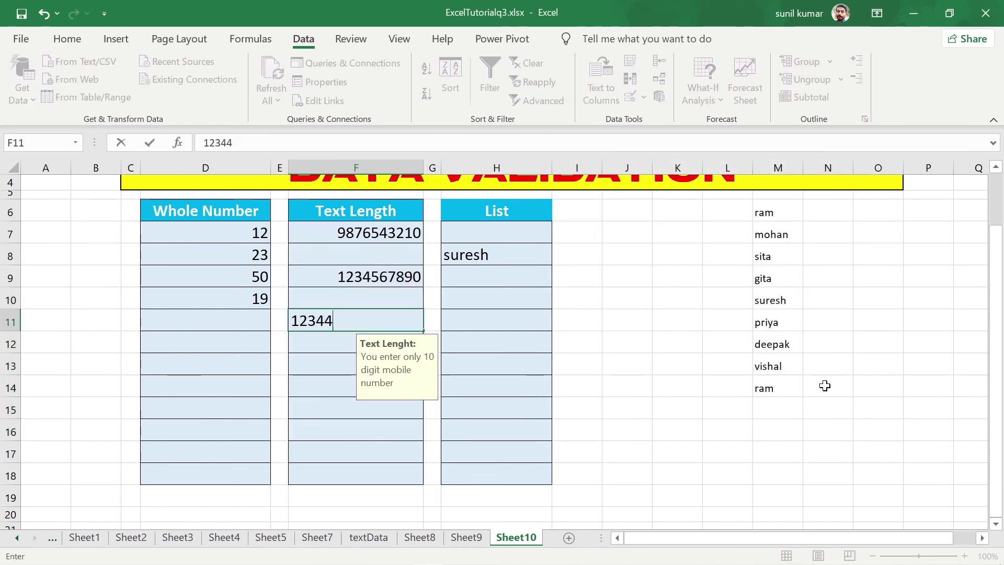
{"action": "left_click", "coordinate": [826, 389]}
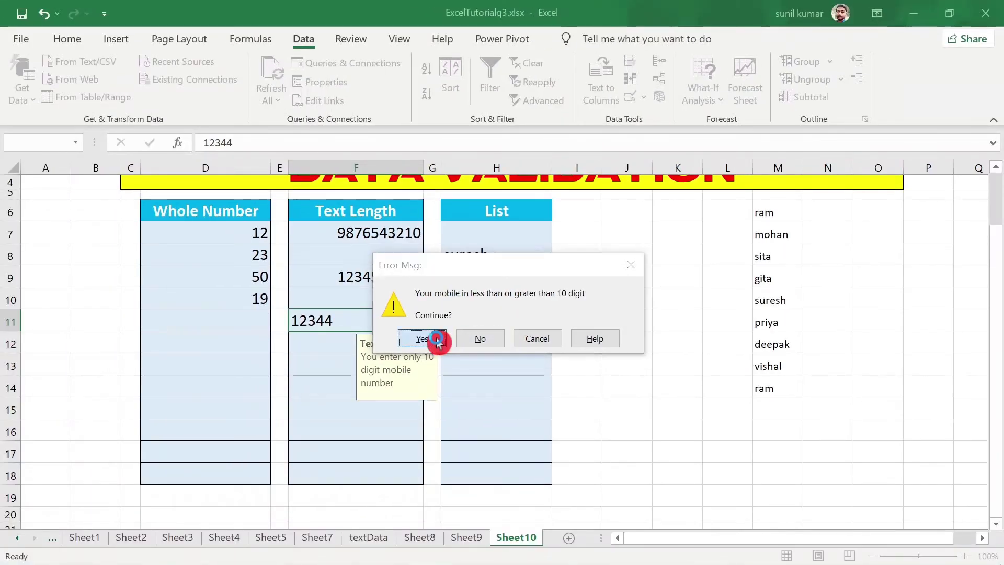
{"action": "left_click", "coordinate": [439, 339]}
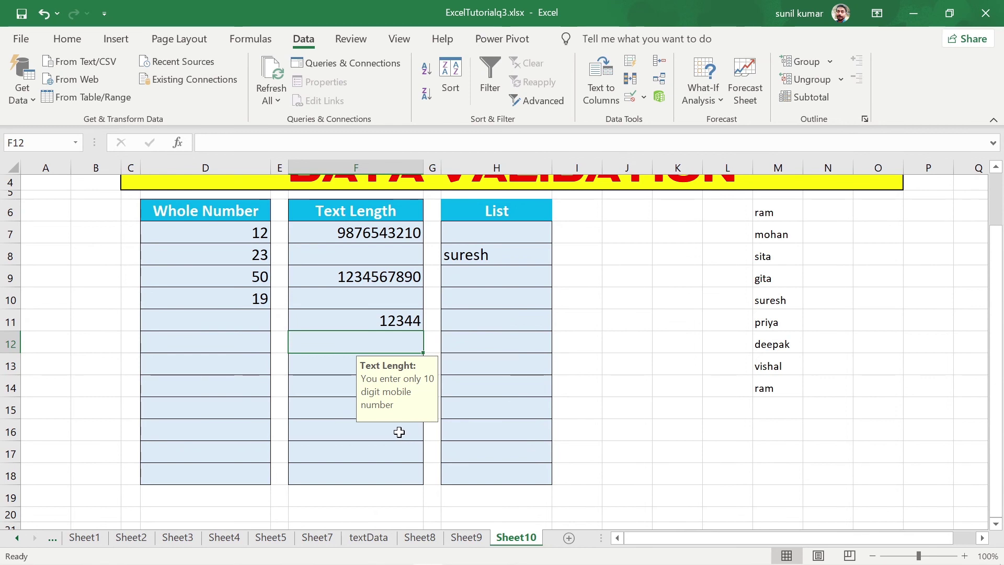
- Replace 234234 with werwer in F12 and keep it past the warning
{"action": "type", "text": "234234"}
{"action": "left_click", "coordinate": [399, 432]}
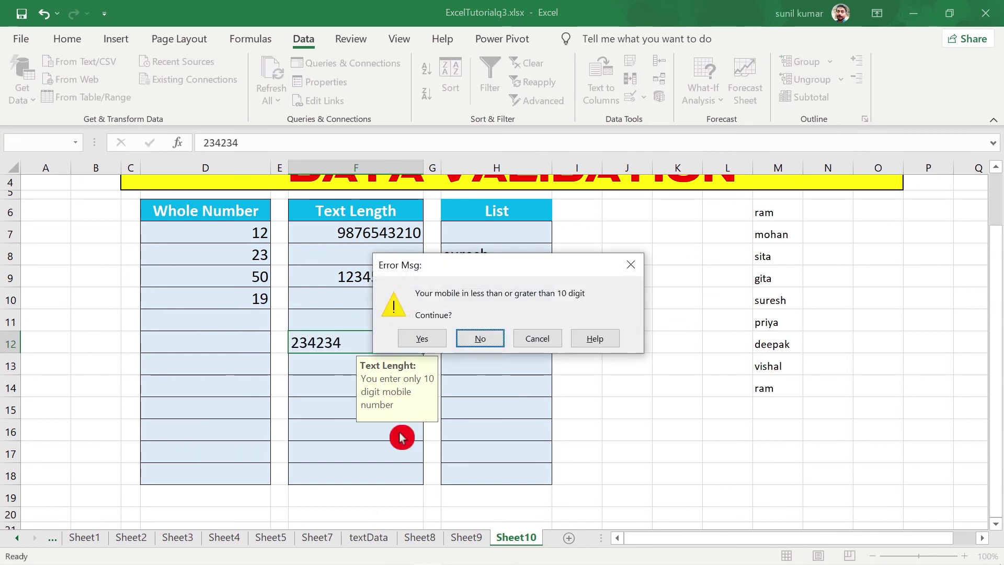
{"action": "left_click", "coordinate": [480, 339]}
{"action": "type", "text": "werwer"}
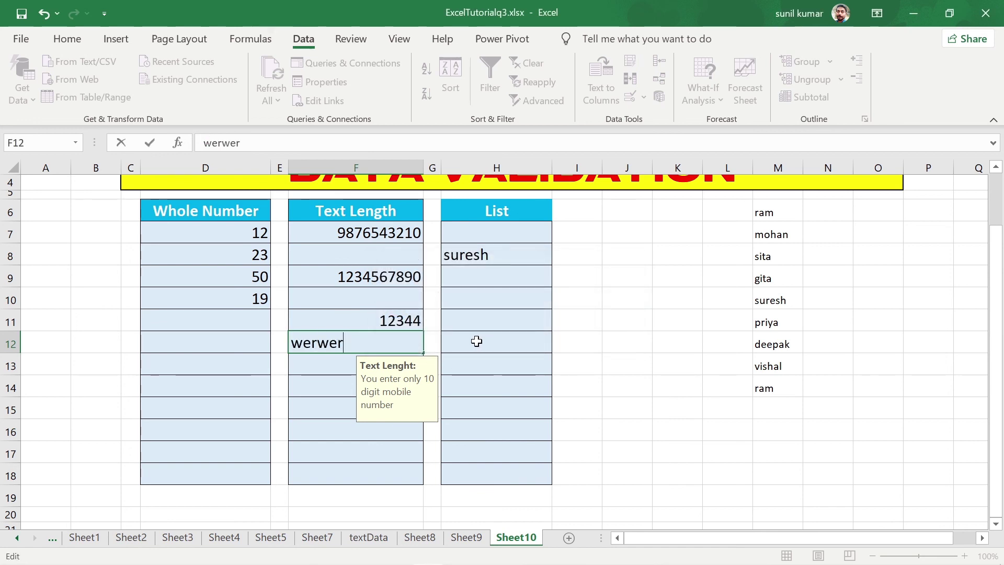
{"action": "left_click", "coordinate": [480, 340]}
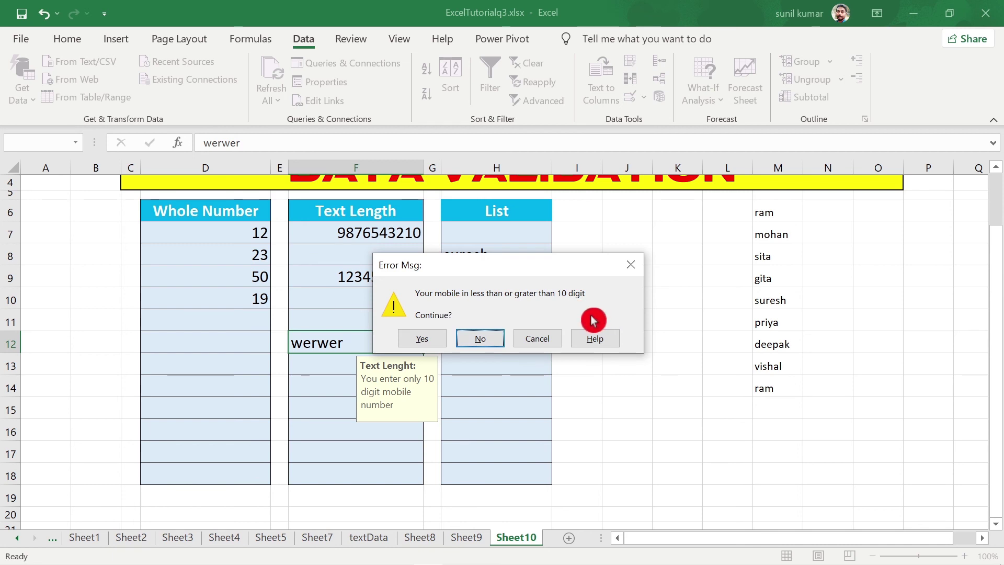
{"action": "left_click", "coordinate": [441, 338]}
- Review the kept entries in F11 and F12
{"action": "left_click", "coordinate": [630, 407]}
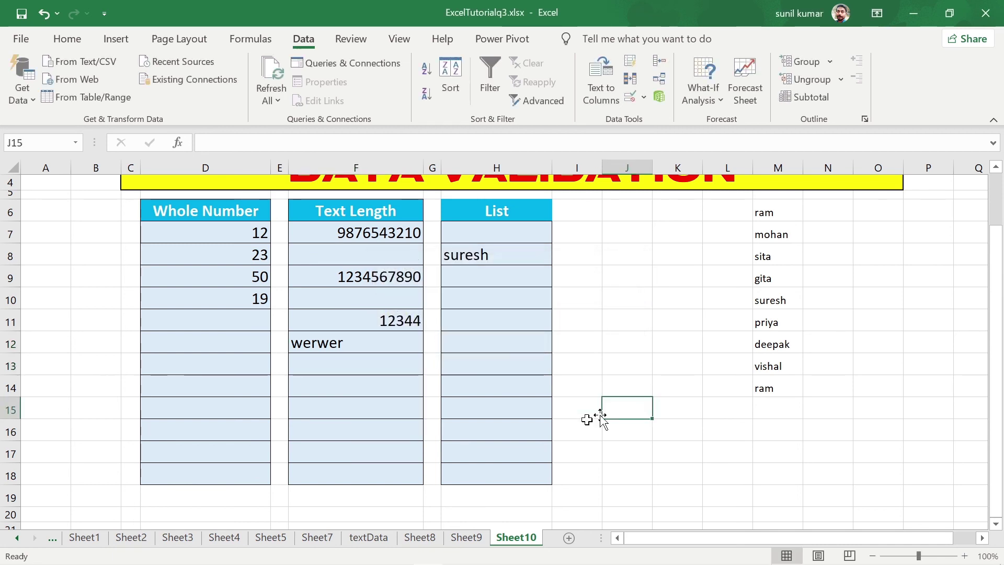
{"action": "left_click", "coordinate": [393, 314]}
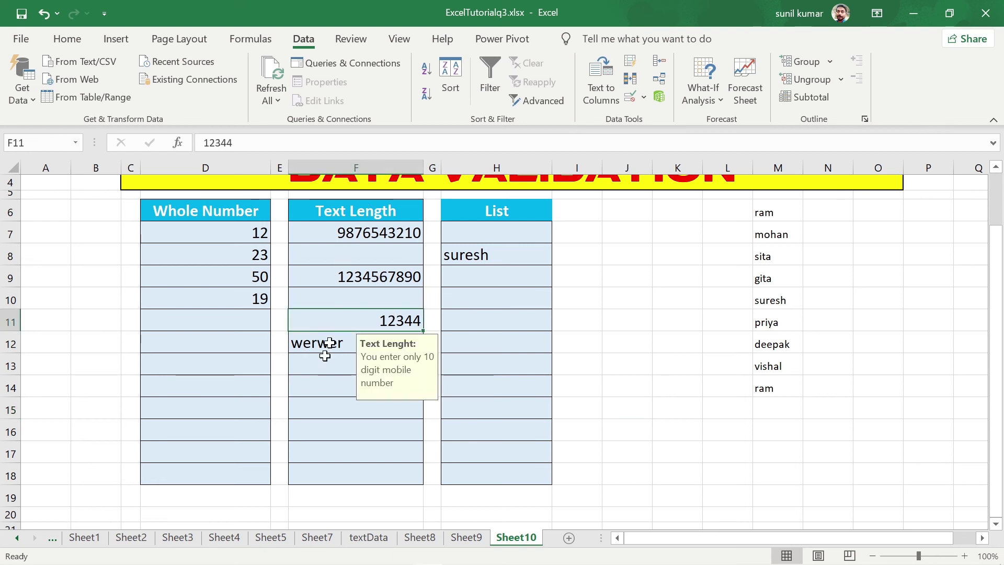
{"action": "left_click", "coordinate": [334, 387]}
{"action": "left_click", "coordinate": [332, 344]}
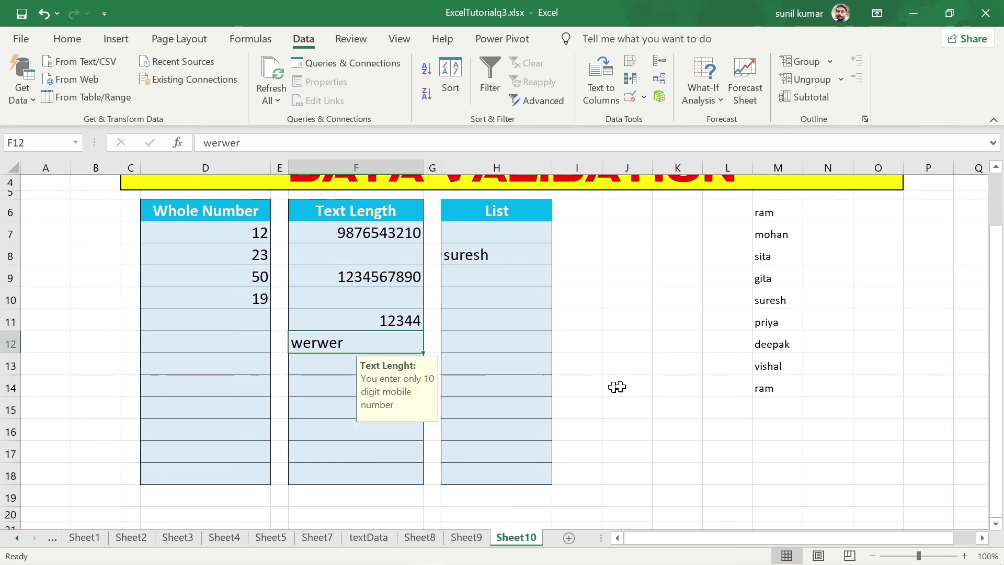
{"action": "left_click", "coordinate": [639, 354]}
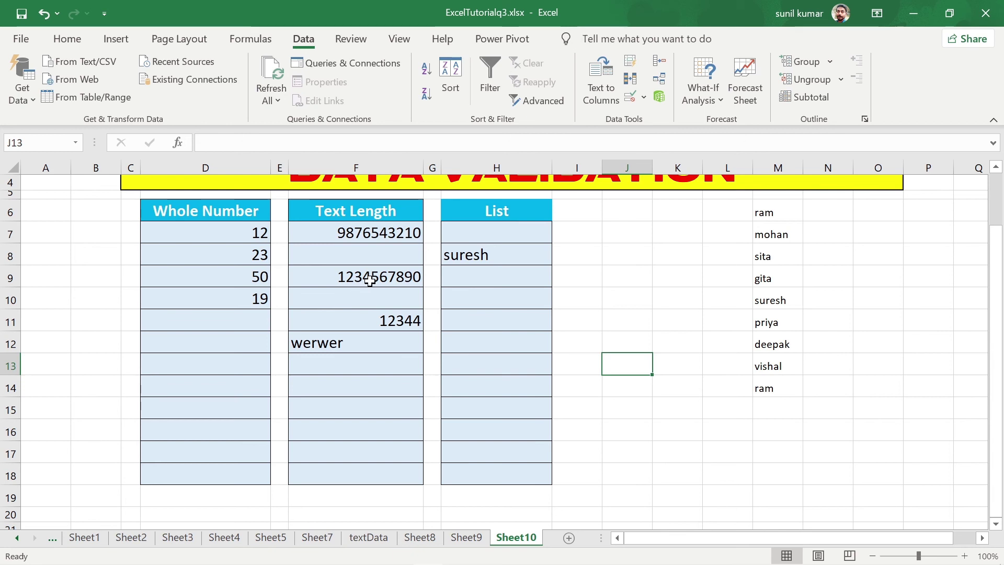
- Circle invalid data in F7:F18, marking 12344 and werwer in red
{"action": "left_click_drag", "start_coordinate": [400, 230], "coordinate": [383, 472]}
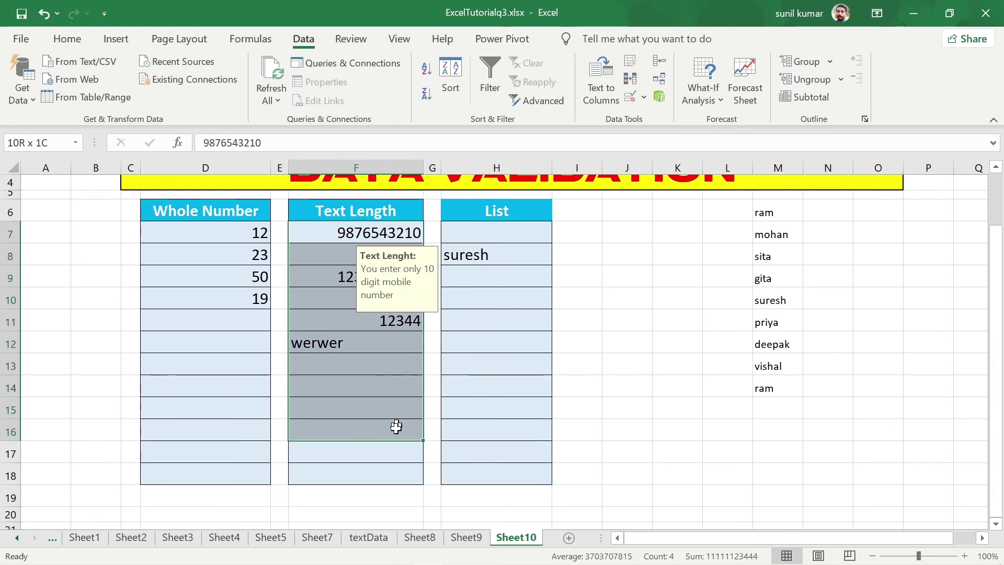
{"action": "left_click", "coordinate": [649, 103]}
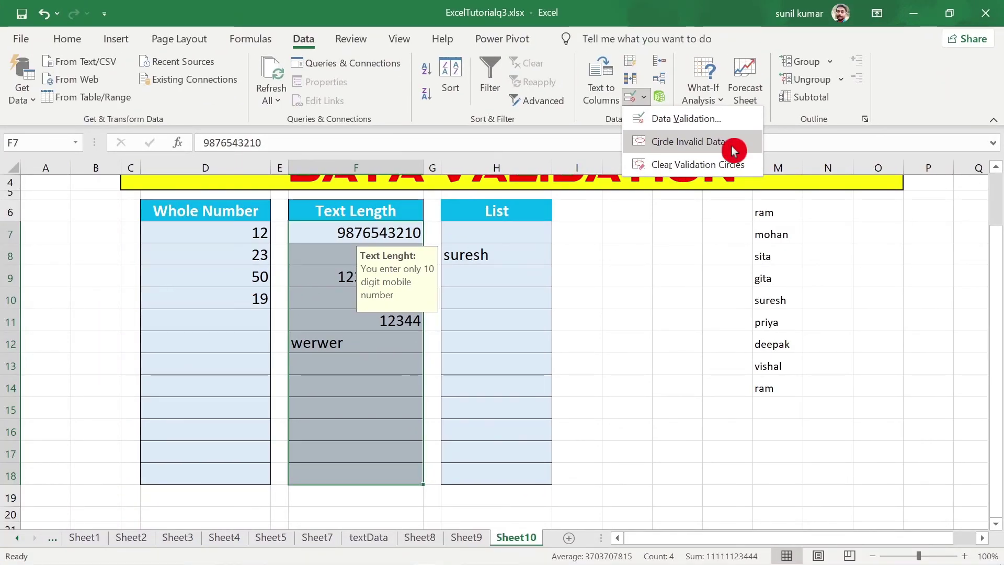
{"action": "left_click", "coordinate": [718, 145]}
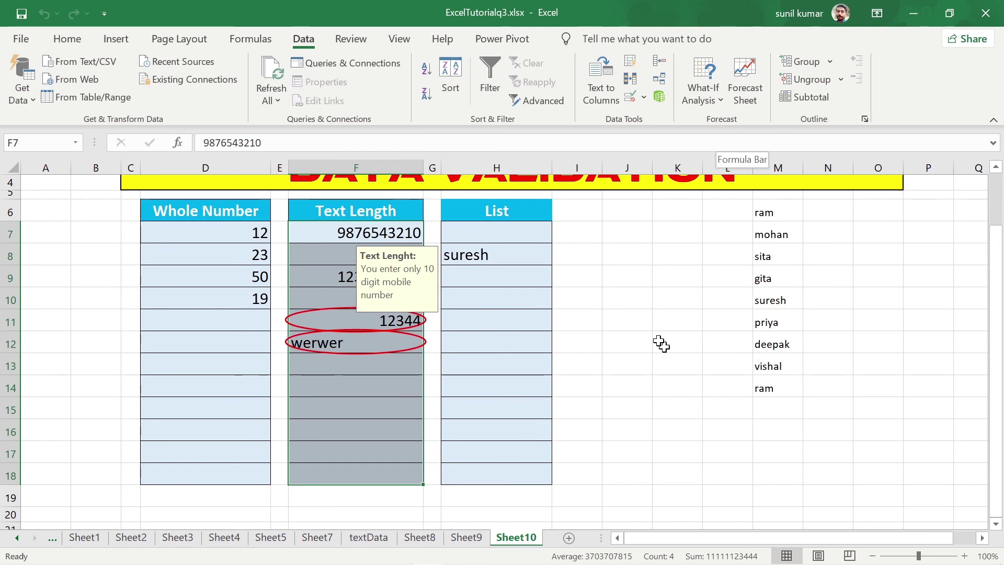
{"action": "left_click", "coordinate": [641, 320]}
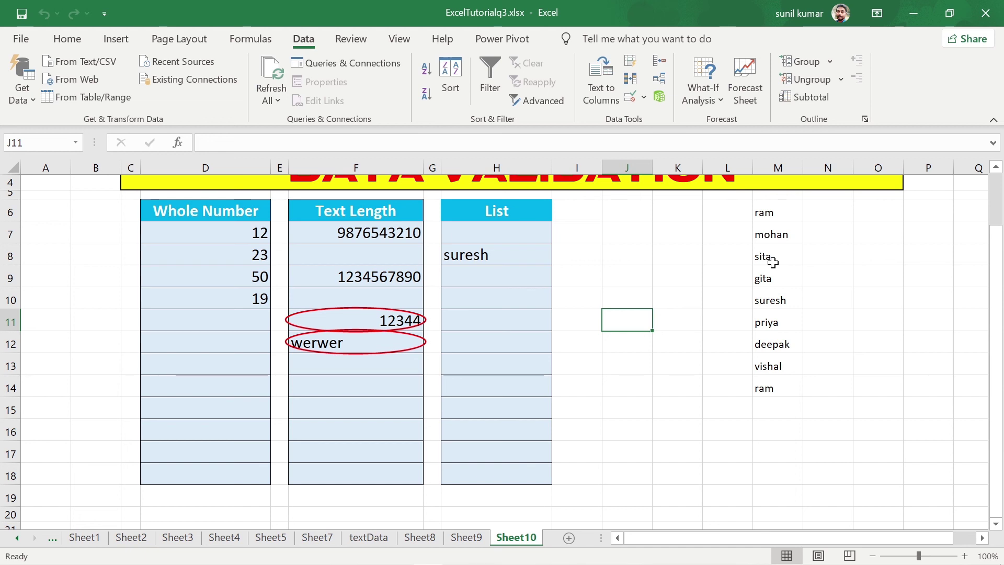
- Clear the validation circles, then circle the invalid entries again
{"action": "left_click", "coordinate": [654, 103]}
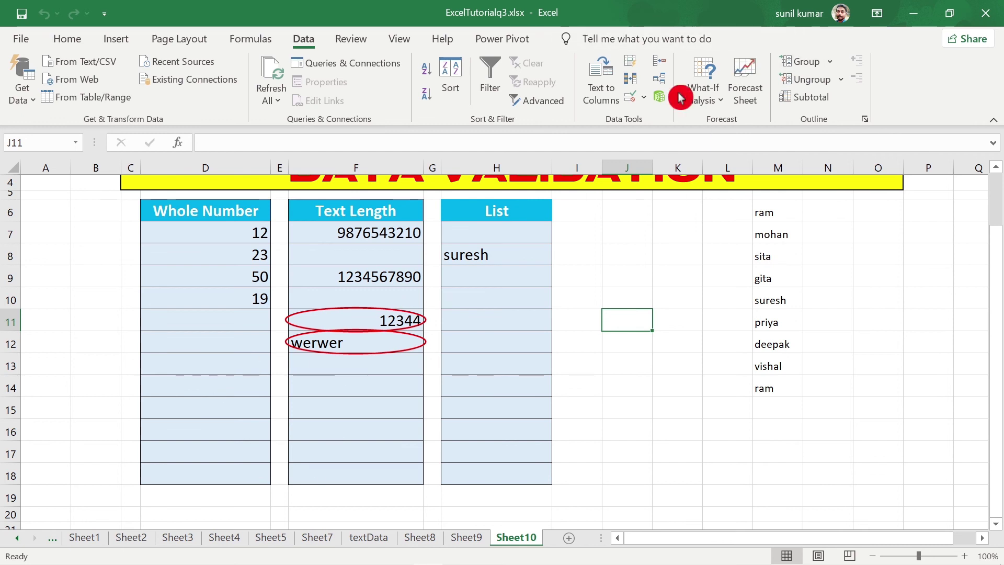
{"action": "left_click", "coordinate": [644, 97]}
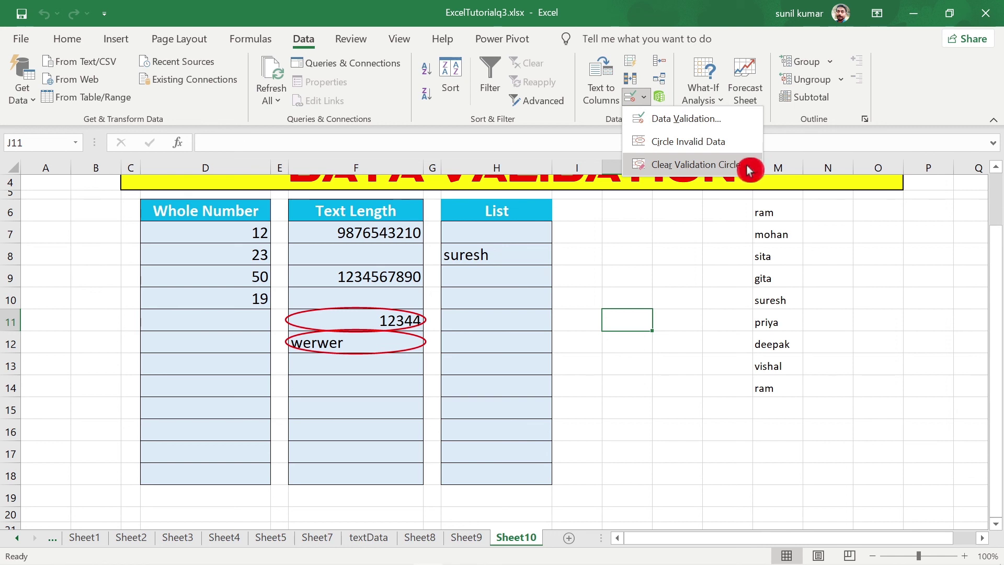
{"action": "left_click", "coordinate": [730, 166]}
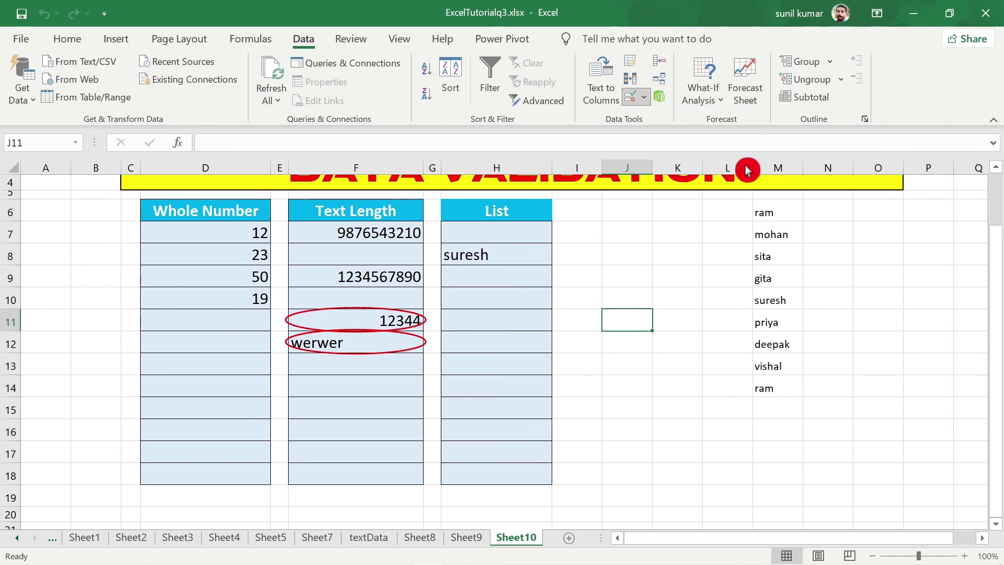
{"action": "left_click", "coordinate": [646, 98]}
{"action": "left_click", "coordinate": [688, 145]}
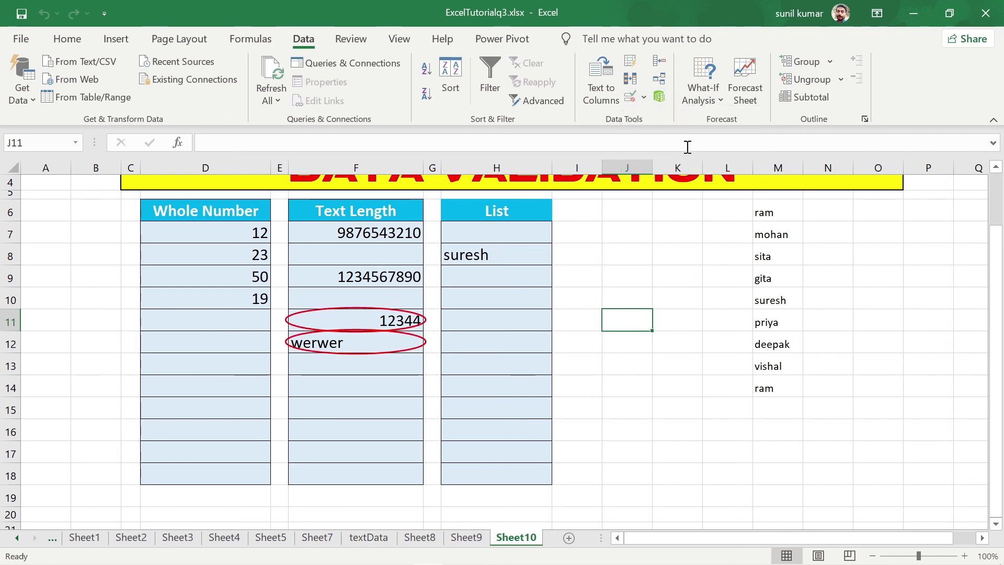
{"action": "left_click", "coordinate": [667, 231]}
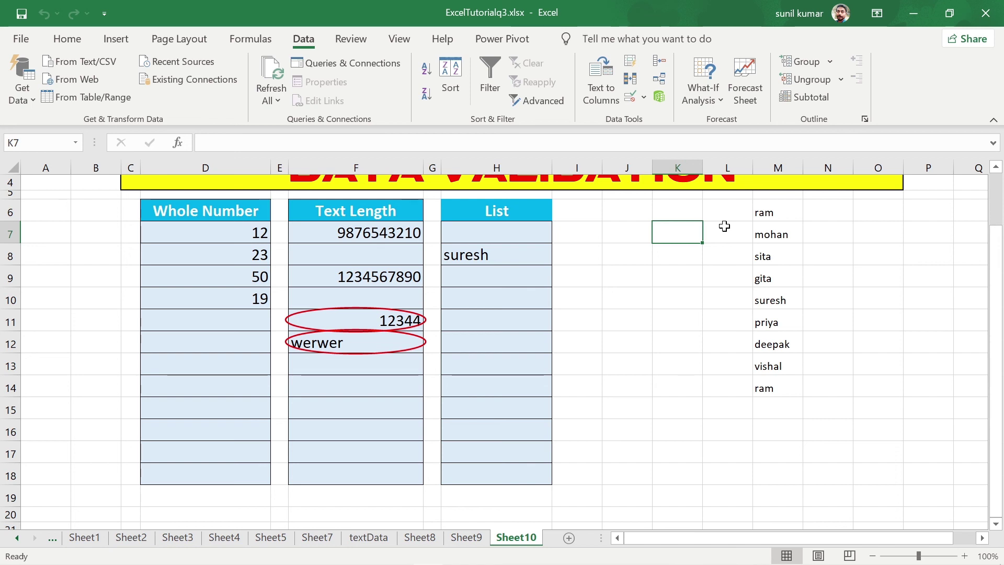
{"action": "scroll", "coordinate": [725, 226], "scroll_direction": "up", "scroll_amount": 1}
{"action": "left_click", "coordinate": [717, 228]}
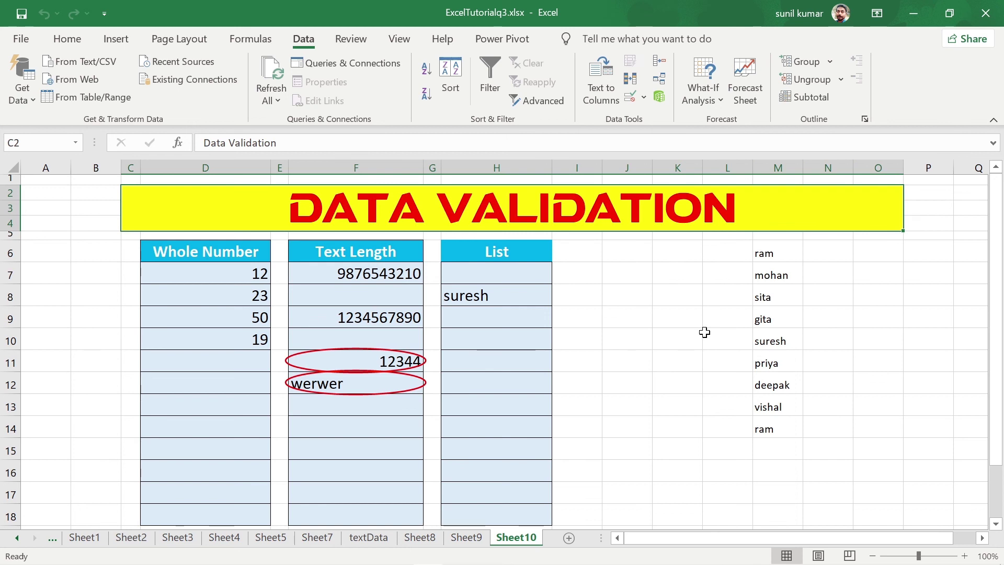